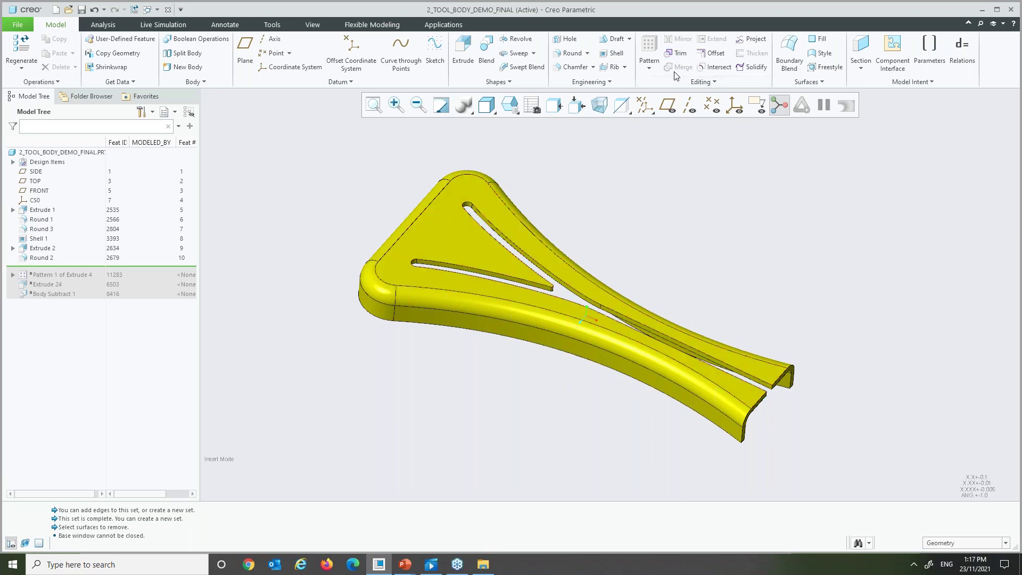
Step: Examine the bodies listed under the part's design items
left_click(13, 162)
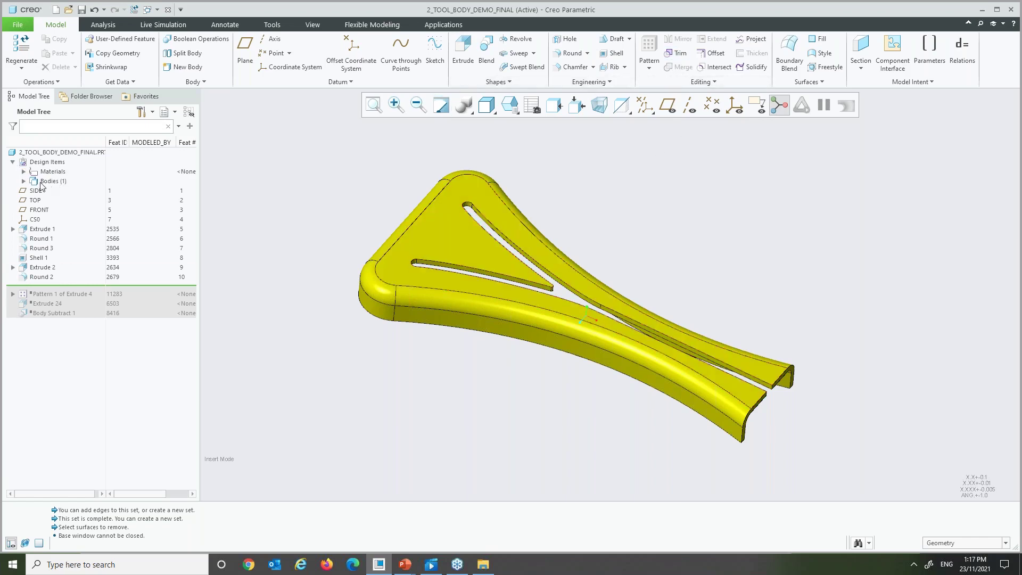
left_click(23, 181)
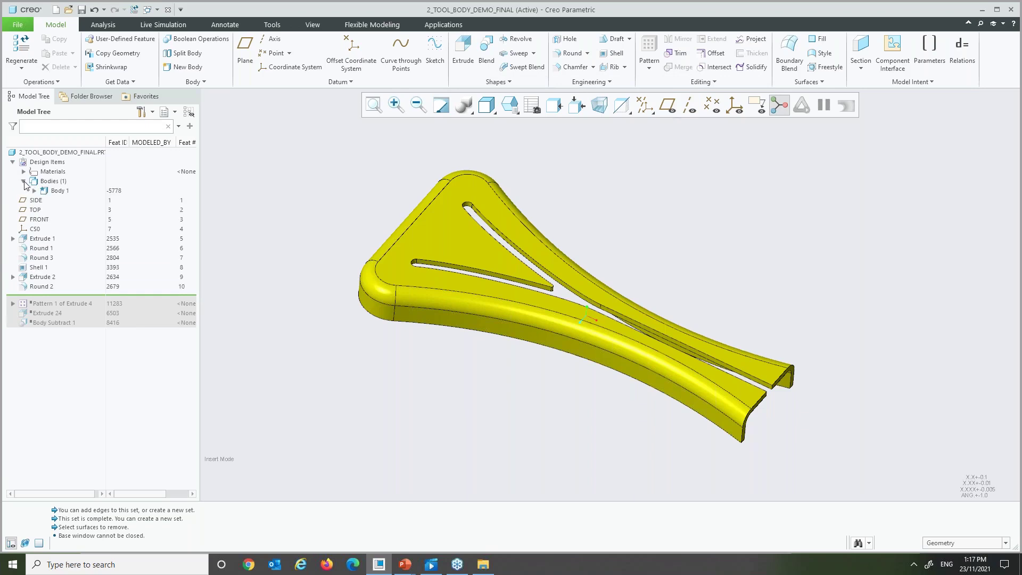
left_click(24, 181)
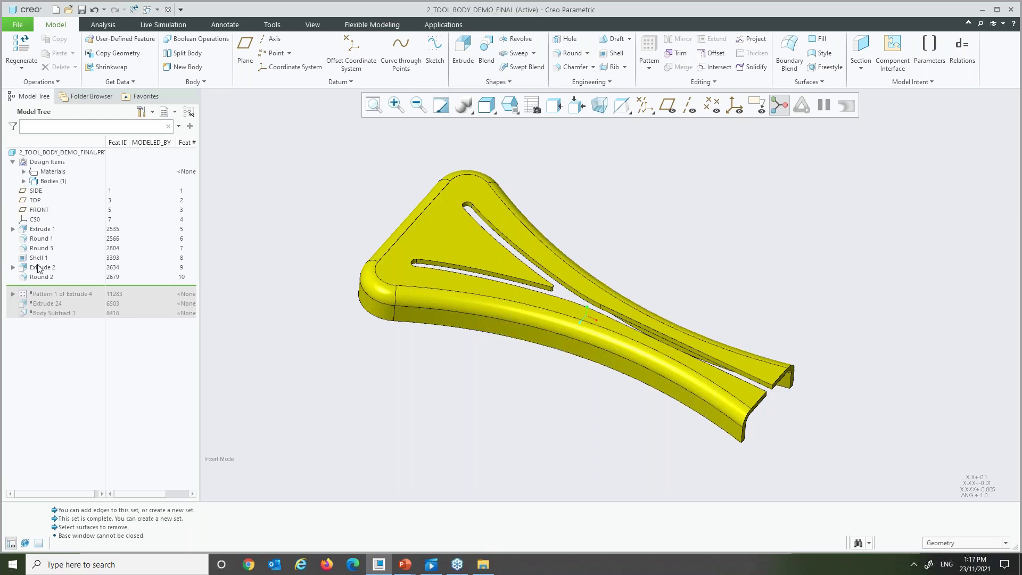
Step: Roll the model forward past Pattern 1 of Extrude 4 and inspect the pattern's first instance
left_click_drag(52, 287, 46, 299)
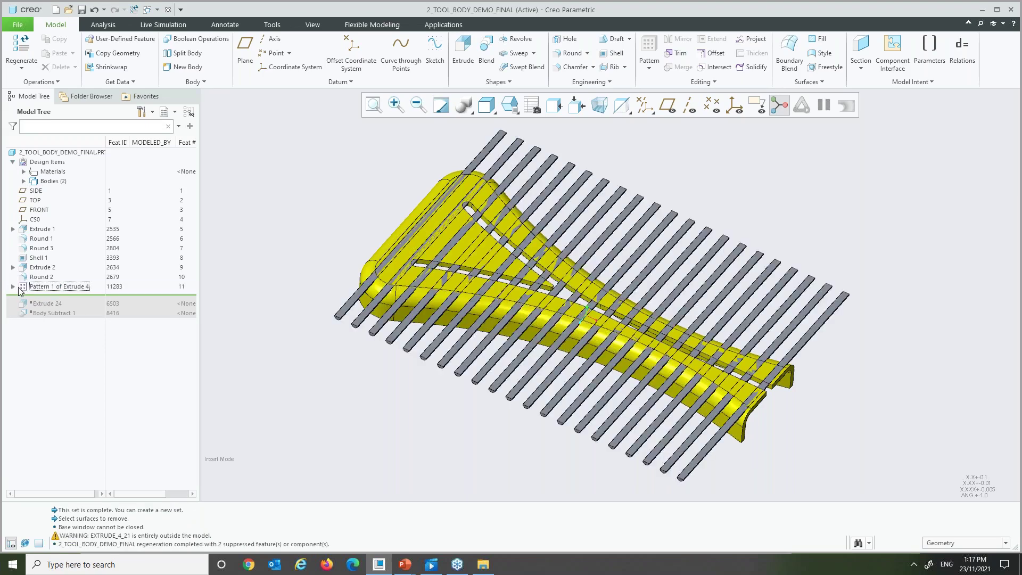
left_click(13, 287)
left_click(53, 294)
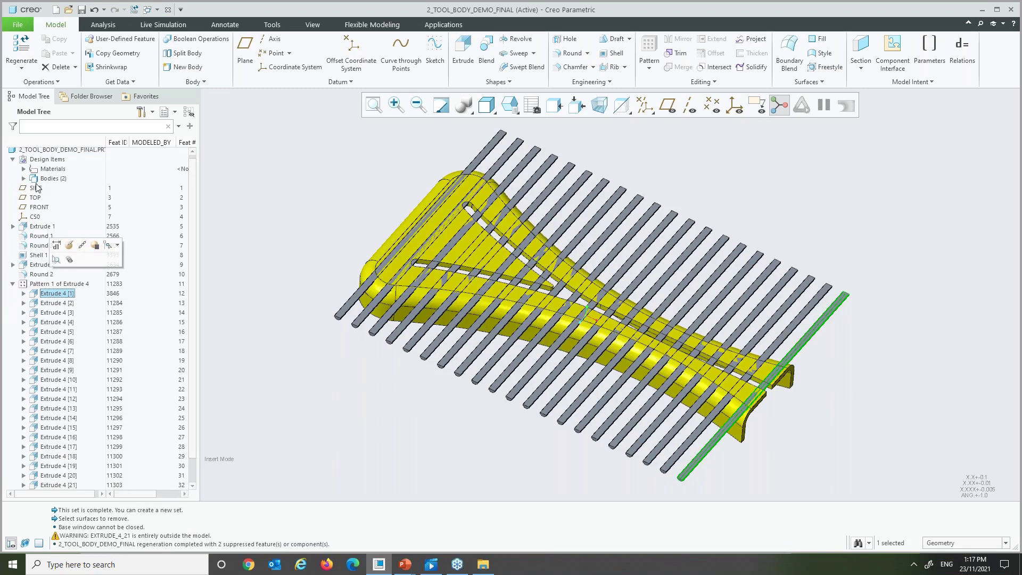
left_click(14, 285)
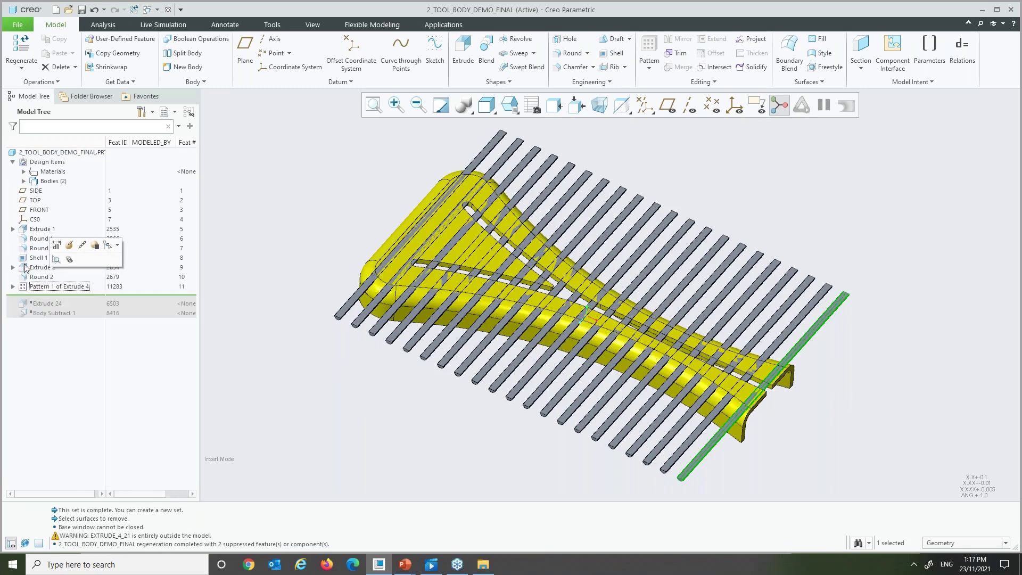
Step: Examine the part's bodies and the features that contribute to Body 2
left_click(51, 181)
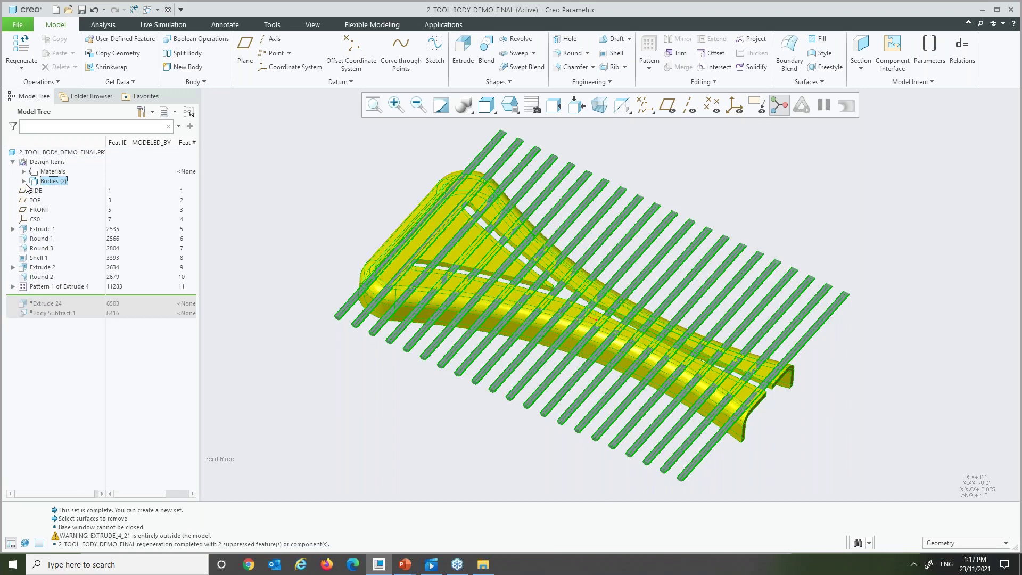
left_click(24, 182)
left_click(34, 201)
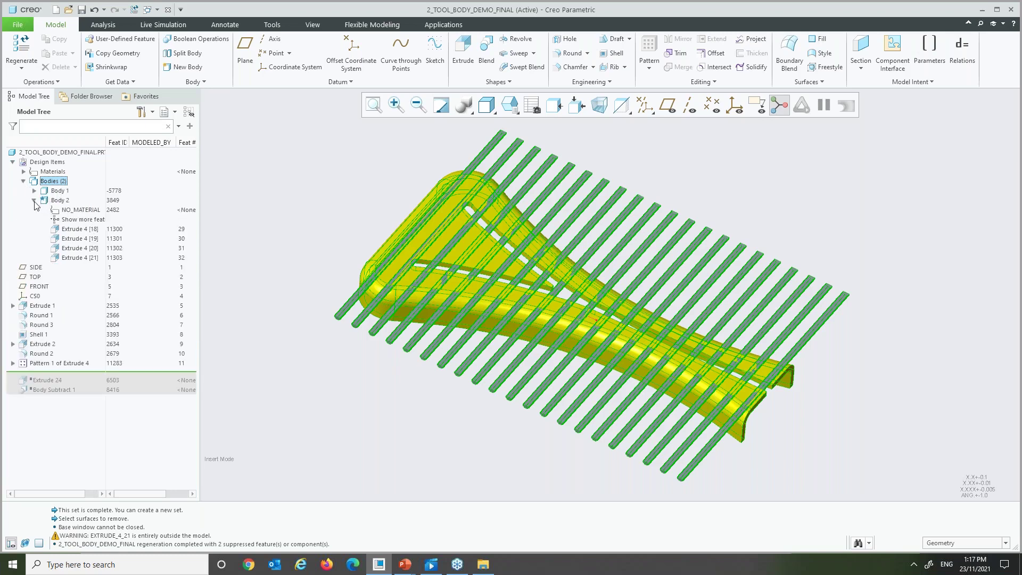
left_click(35, 201)
left_click(272, 211)
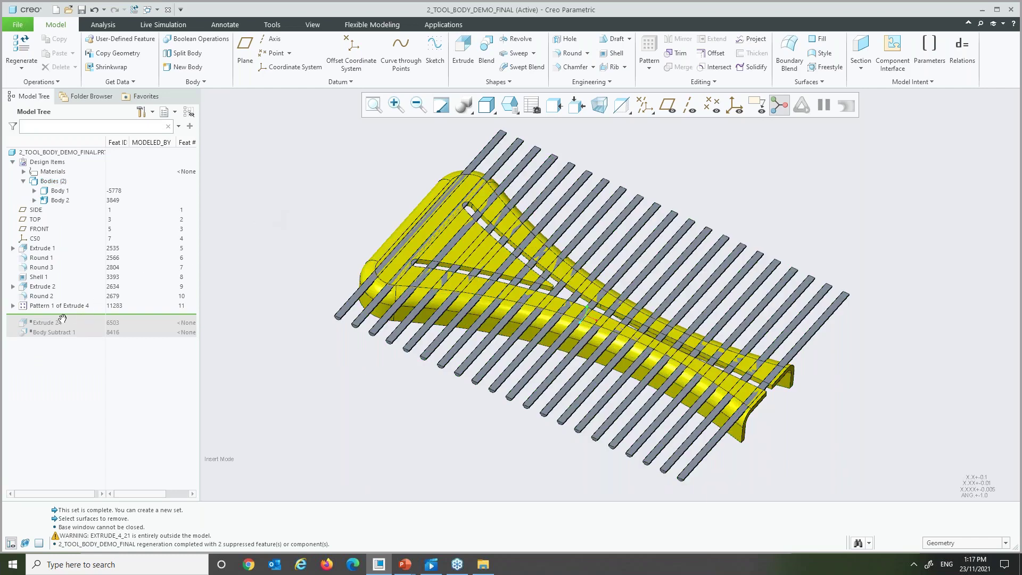
Step: Roll the model forward past Extrude 24 with Body 1 hidden, and show Body 1 again
left_click(58, 192)
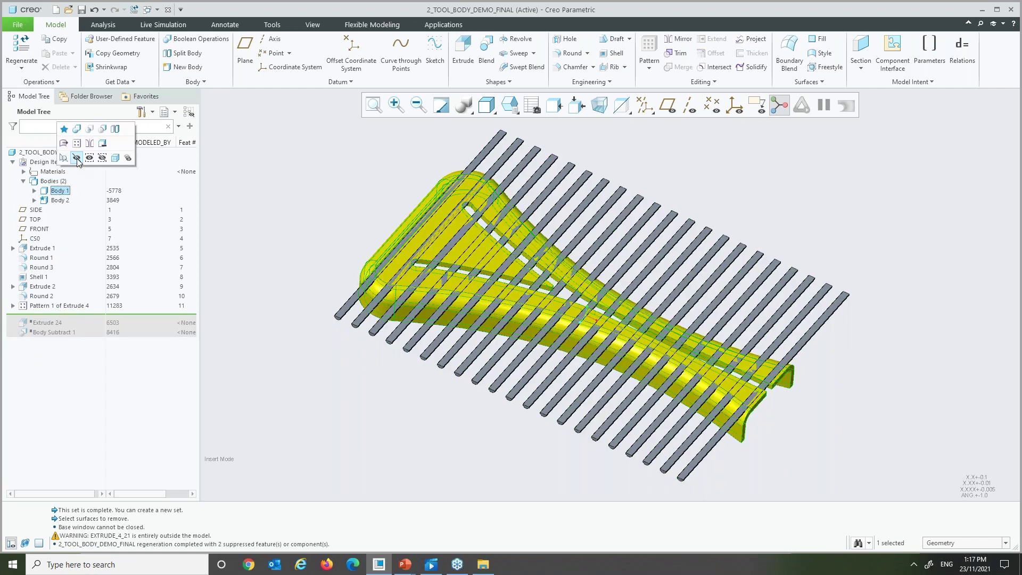
left_click(77, 158)
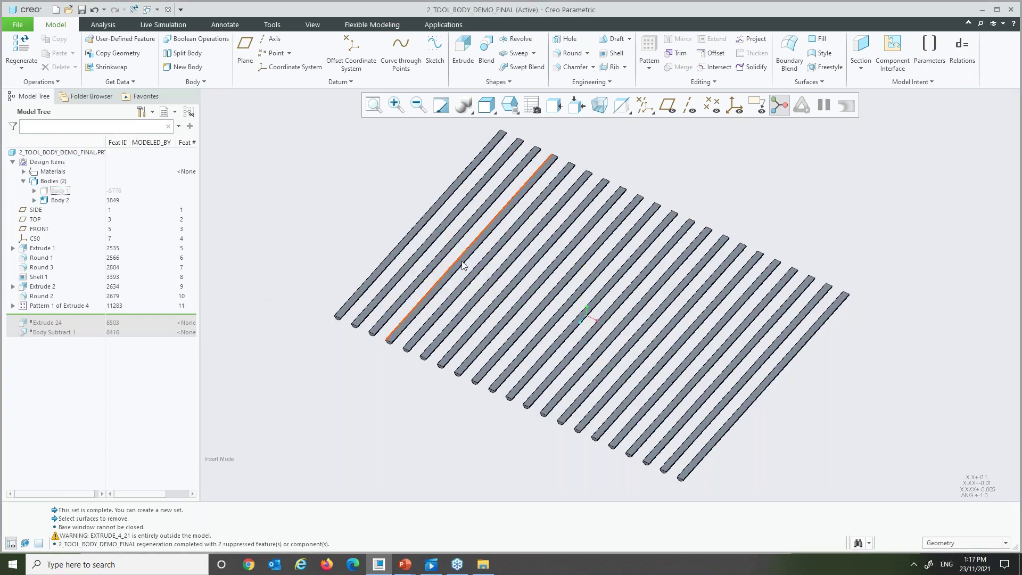
left_click_drag(60, 315, 57, 327)
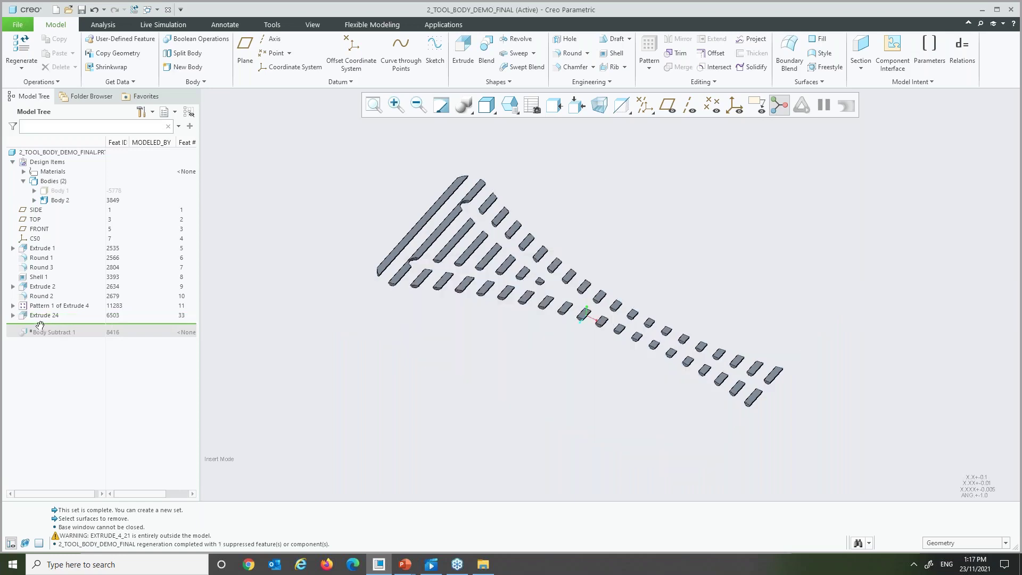
left_click(61, 193)
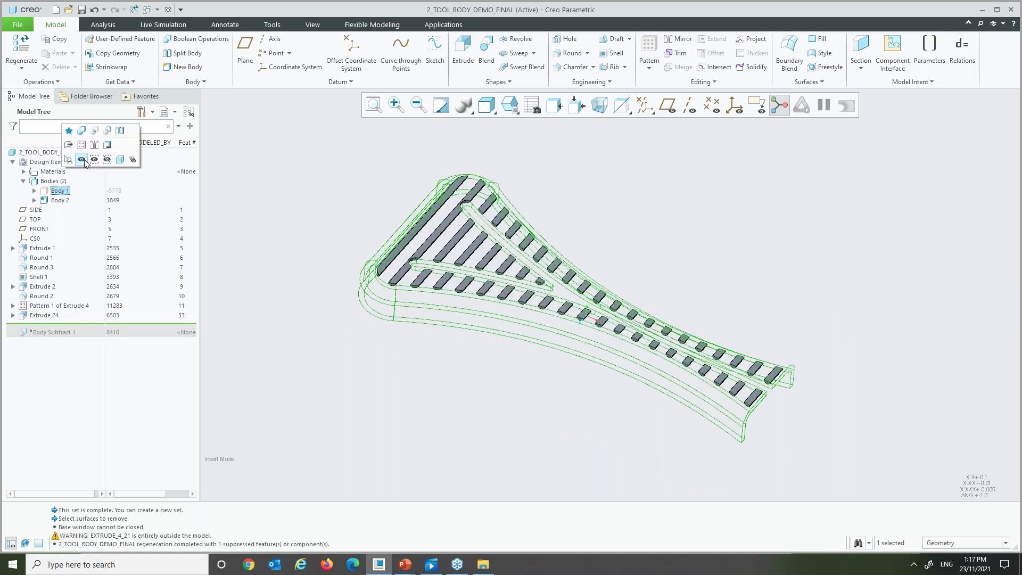
left_click(82, 159)
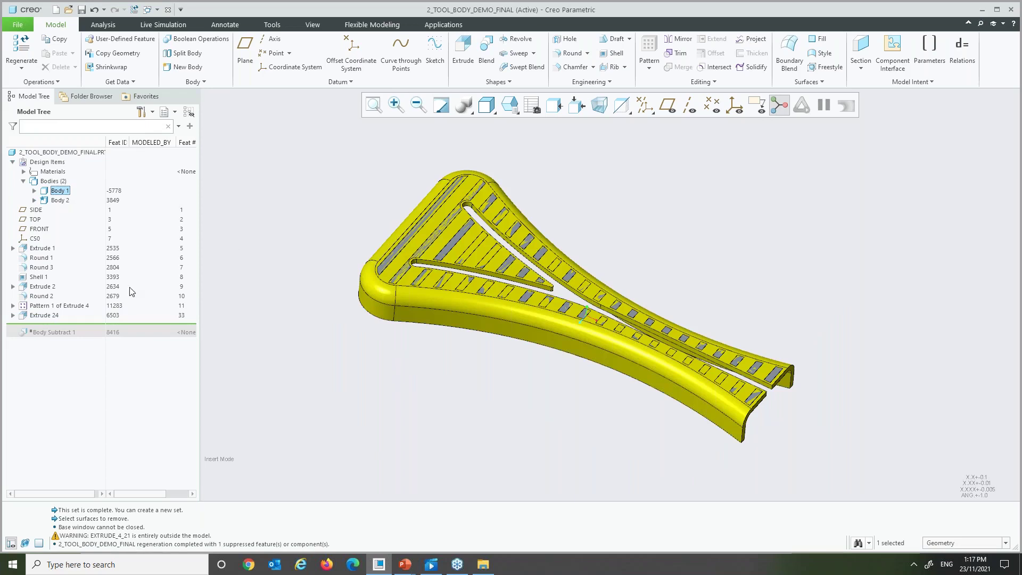
Step: Isolate Body 2 to view it alone, and restore the display of all bodies
left_click(60, 201)
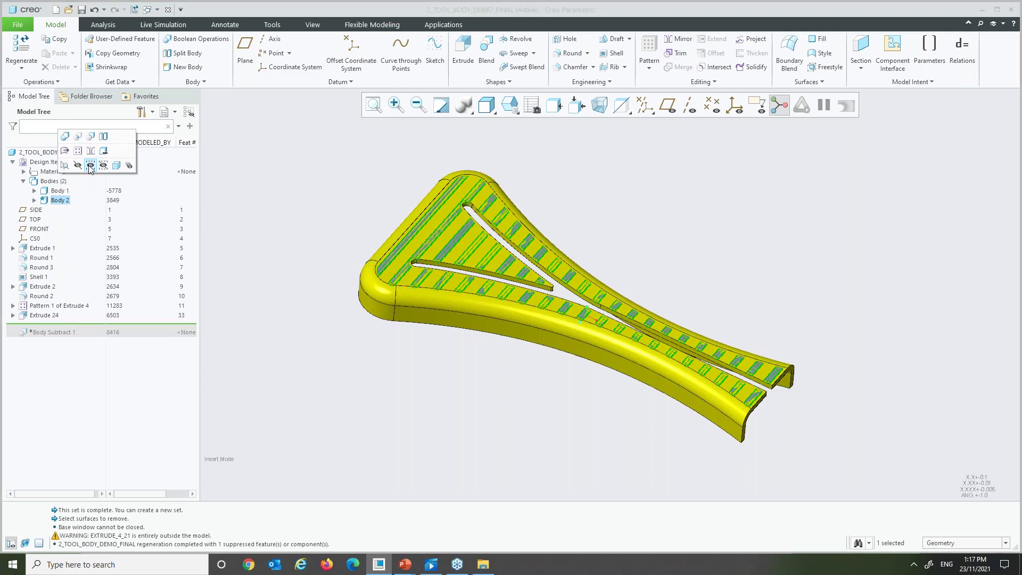
left_click(89, 167)
right_click(59, 201)
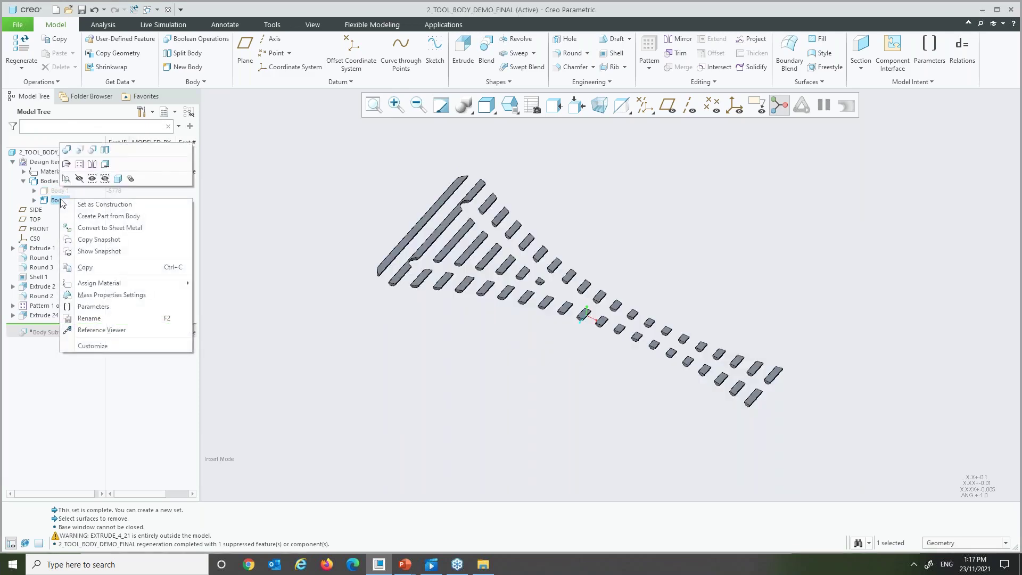
left_click(127, 177)
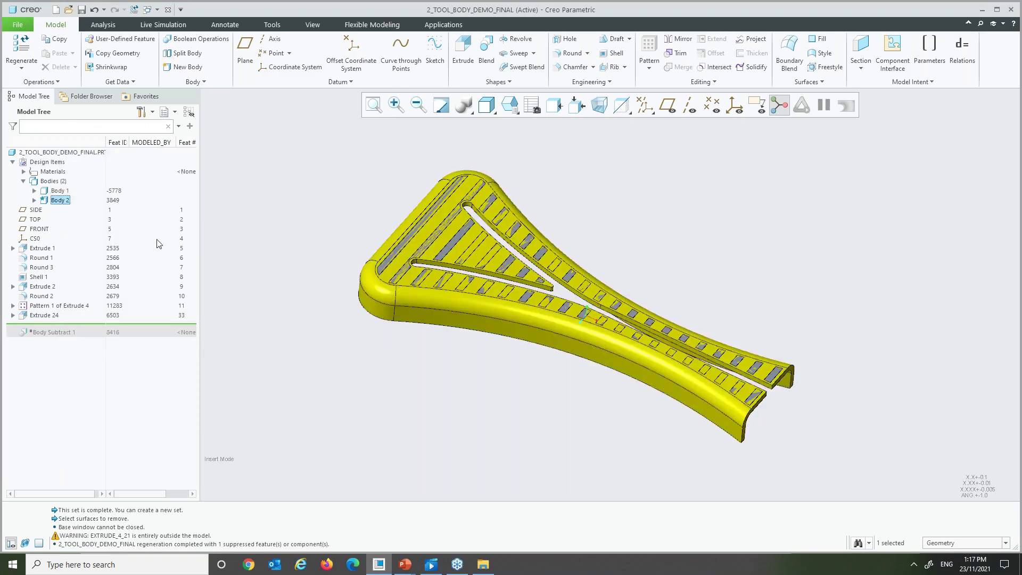
left_click(261, 202)
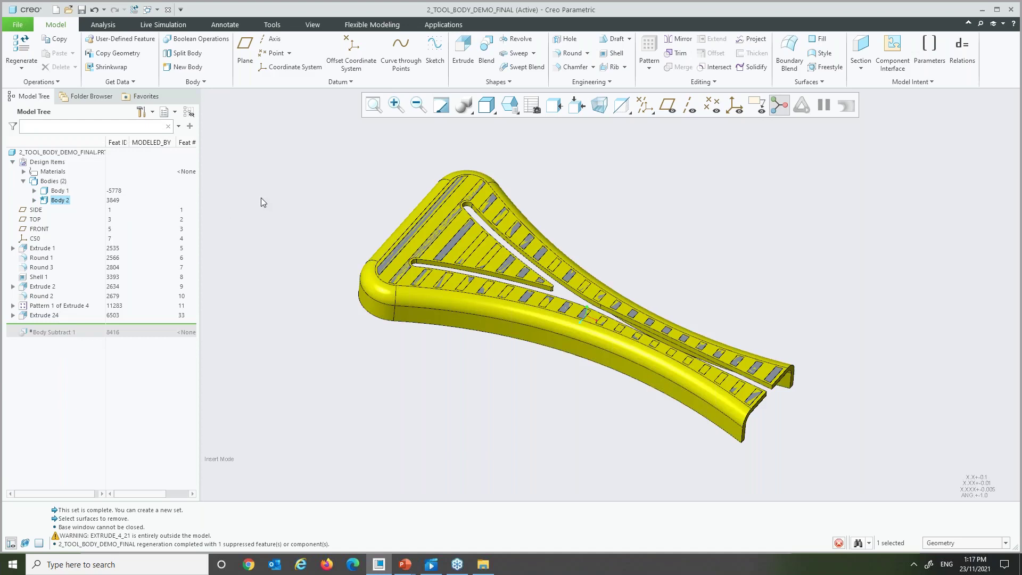
Step: Preview merging and intersecting Body 1 with Body 2, and create a Boolean subtraction of Body 2 from Body 1
left_click(211, 43)
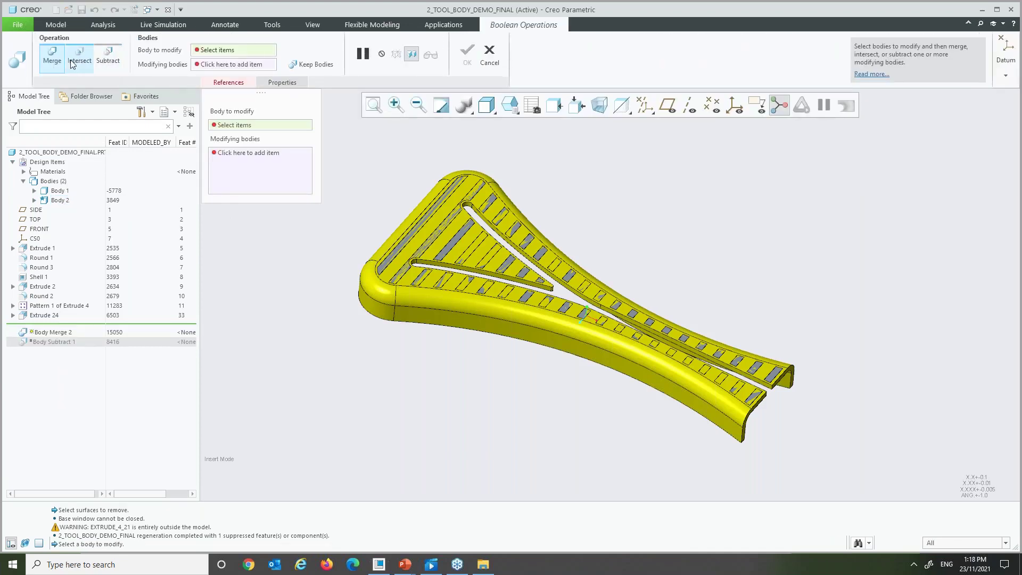
left_click(370, 295)
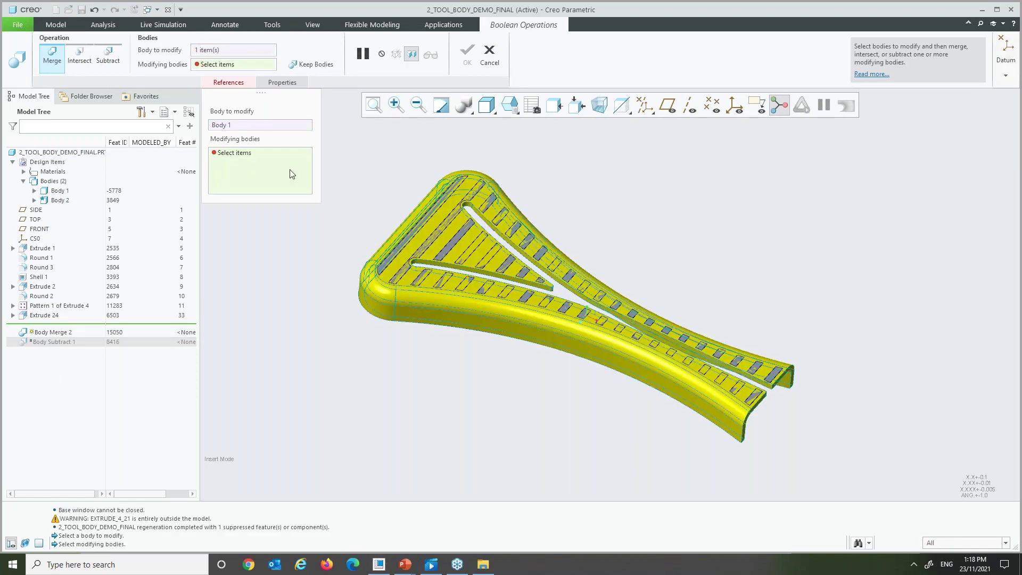
left_click(454, 244)
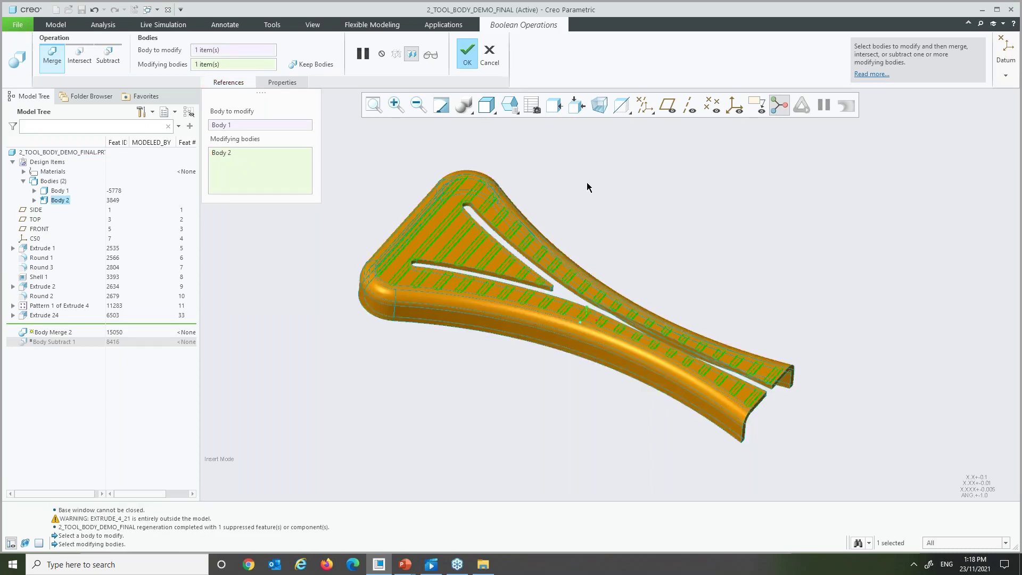
left_click(89, 60)
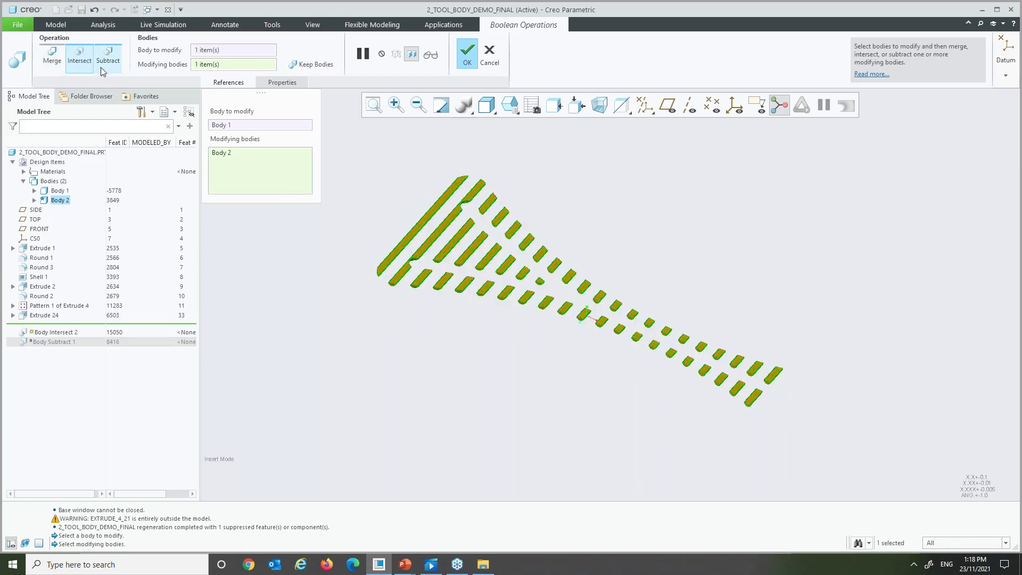
left_click(101, 66)
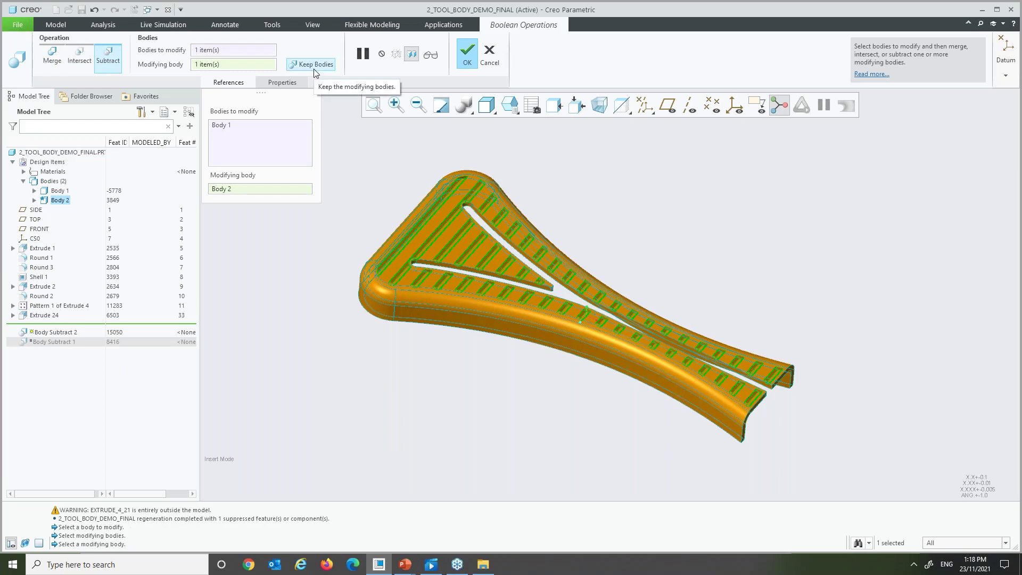
left_click(468, 53)
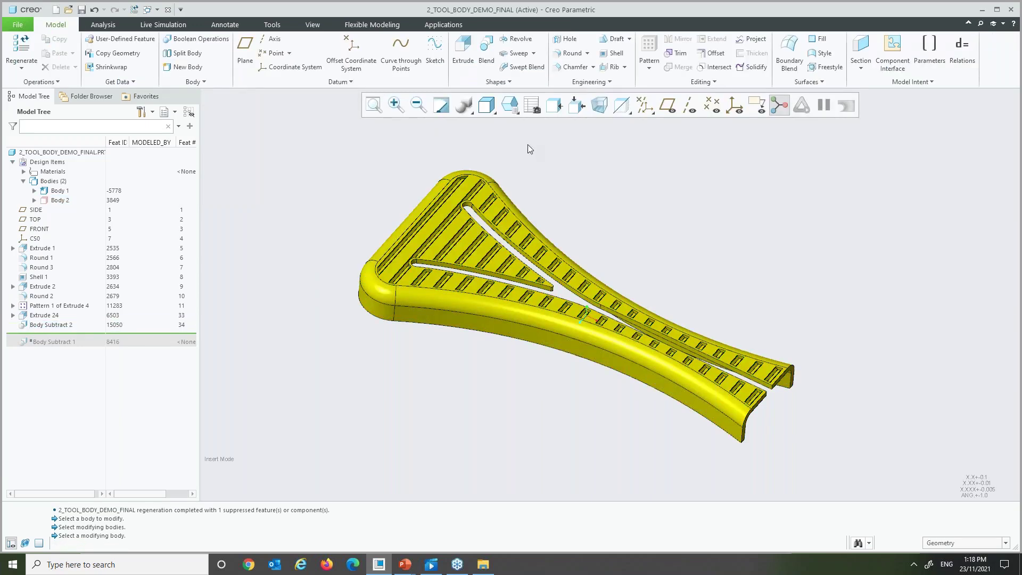
scroll(519, 151, "up", 1)
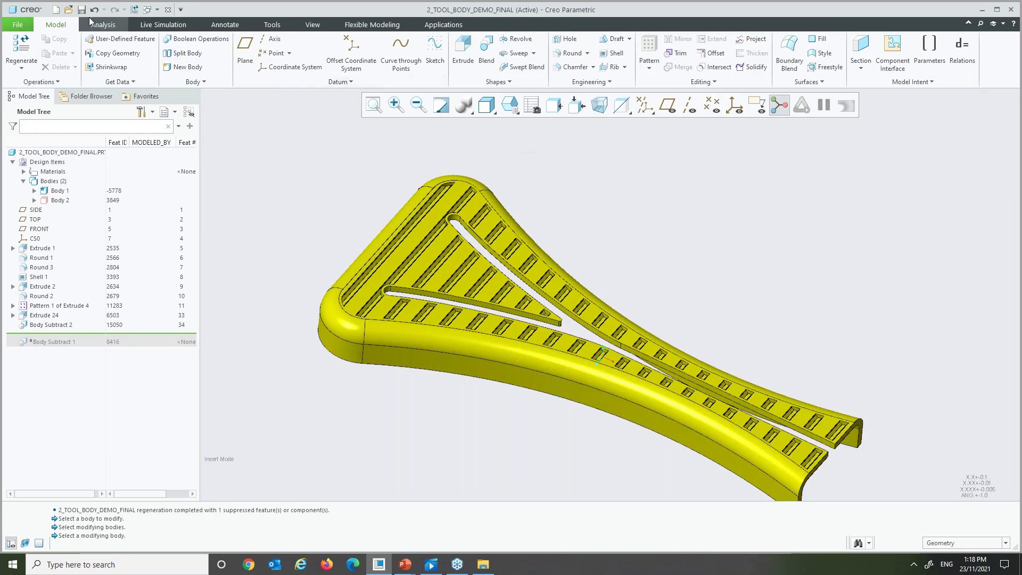
Step: Open the part 3_mb_negative_geom_demo5_final.prt and expand its design items
left_click(68, 12)
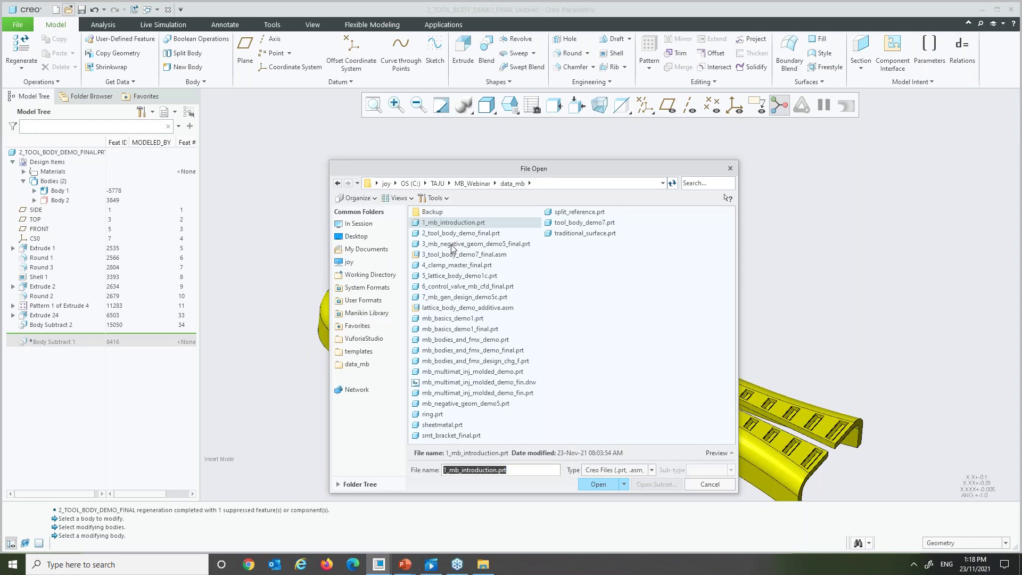
double_click(452, 243)
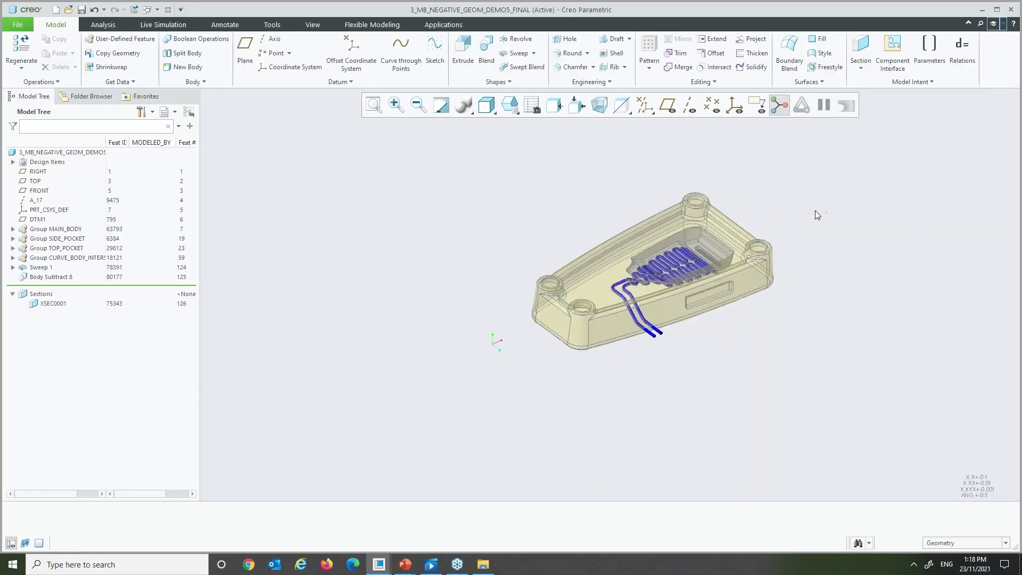
scroll(816, 209, "up", 4)
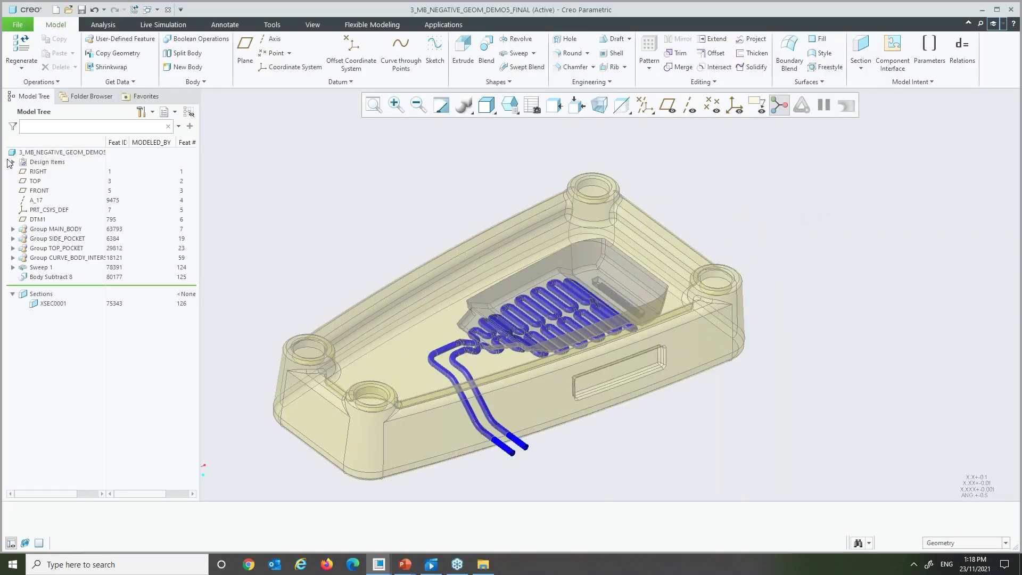
left_click(12, 162)
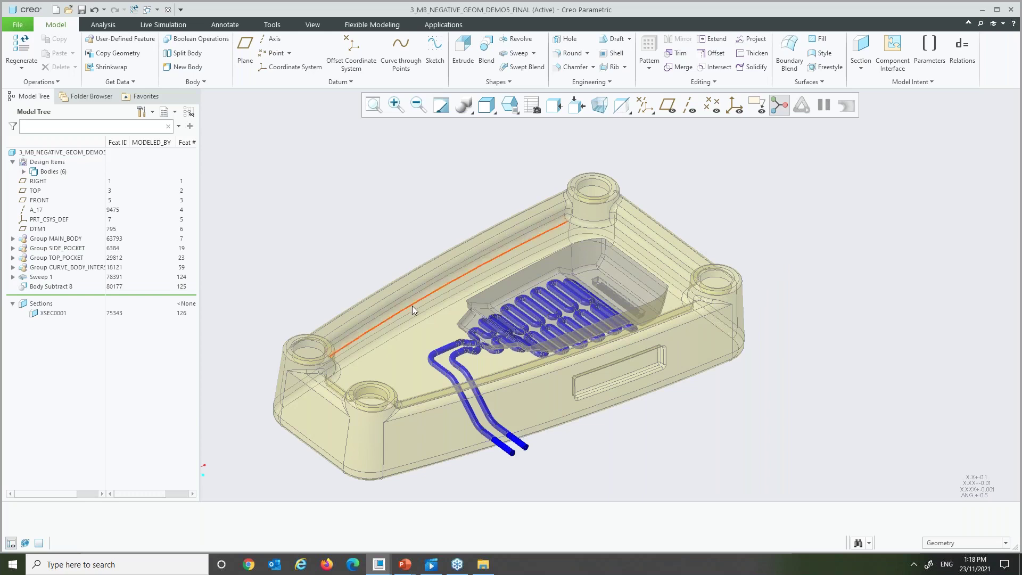
Step: Set the selection filter to Body and hide the MAIN body to view the cavity channels alone
left_click(956, 543)
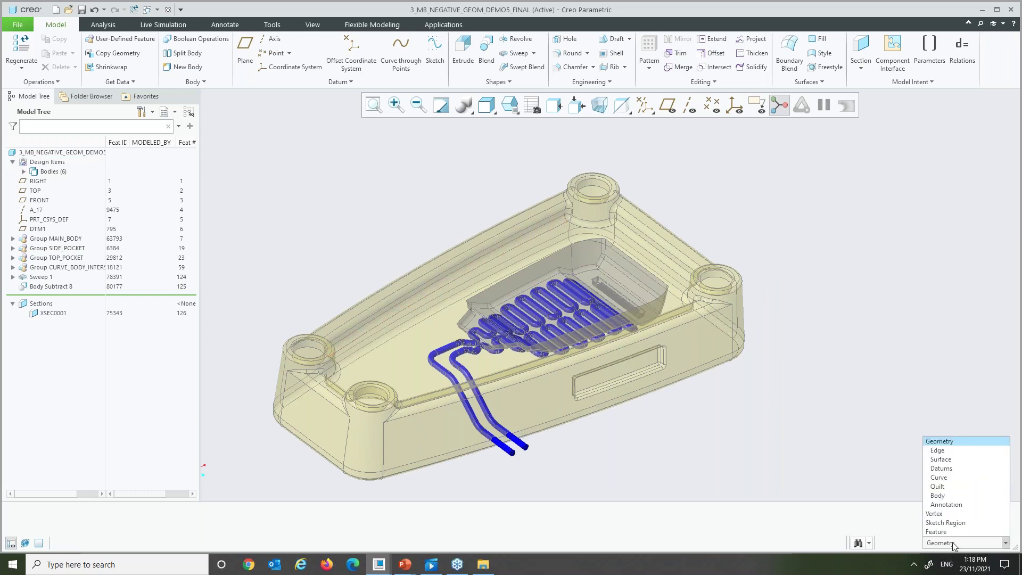
left_click(944, 497)
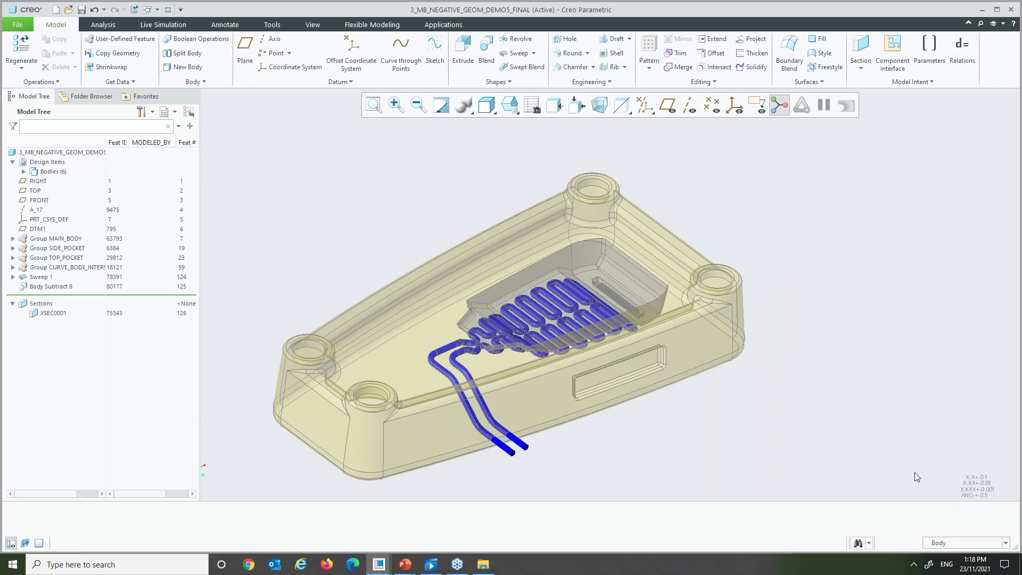
left_click(673, 358)
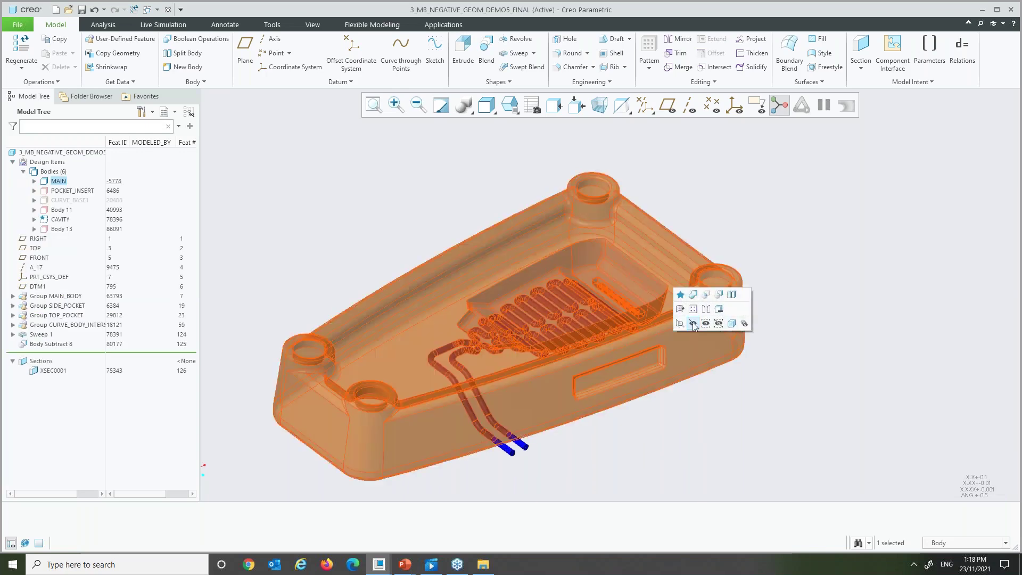
left_click(693, 324)
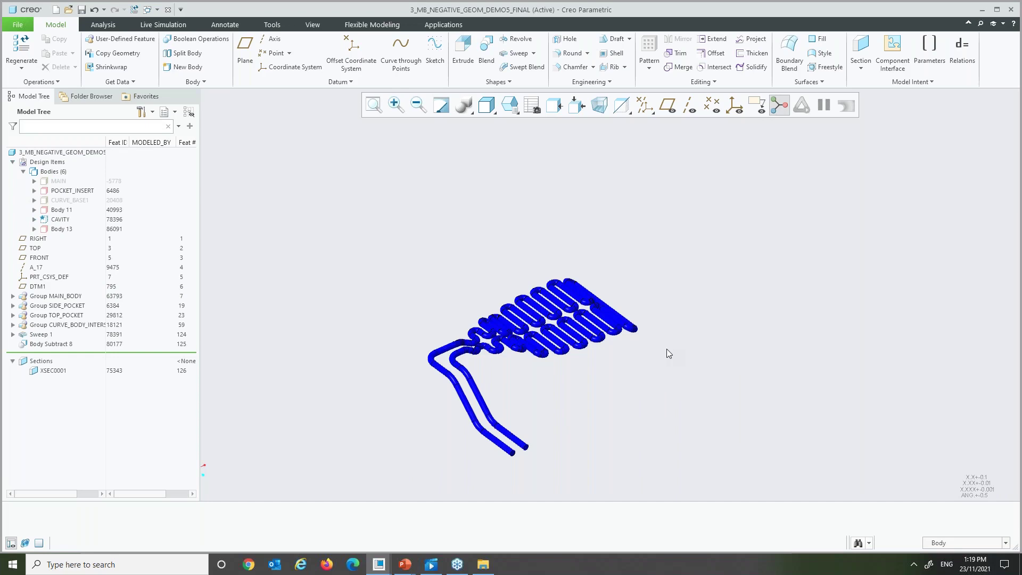
middle_click_drag(667, 349, 656, 349)
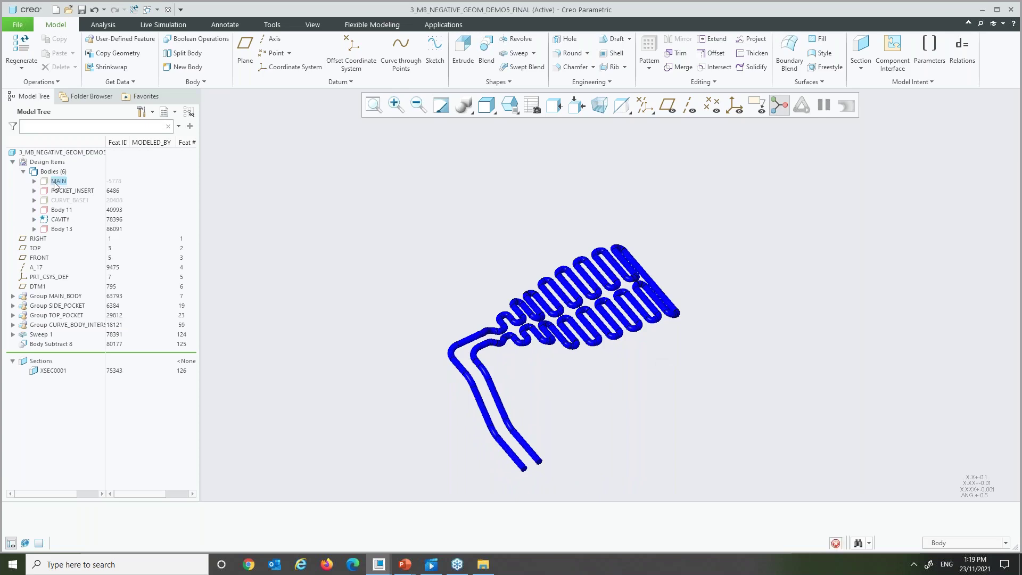
Step: Show the MAIN body again and create a Boolean subtraction of the CAVITY body from it
left_click(55, 184)
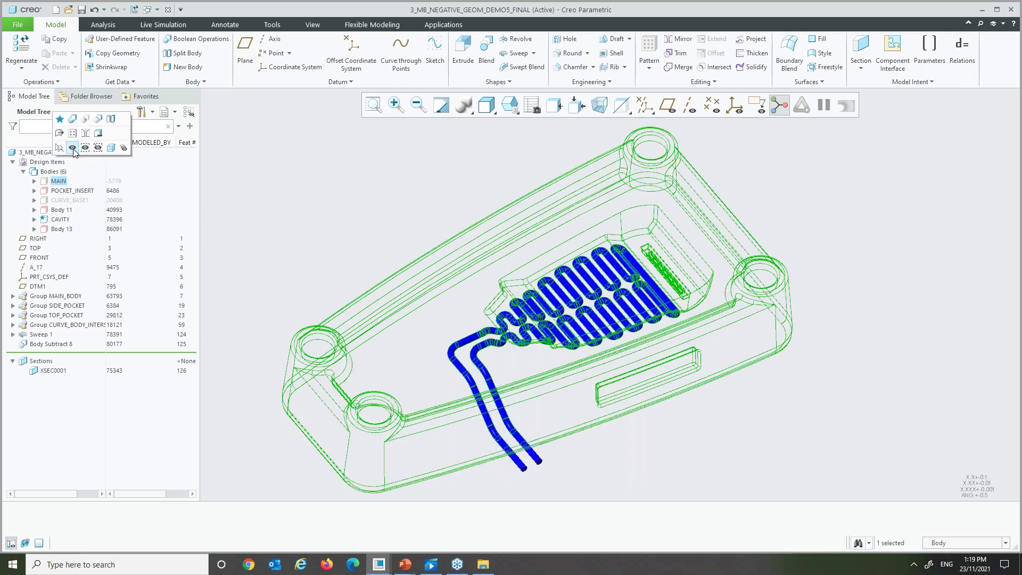
left_click(72, 148)
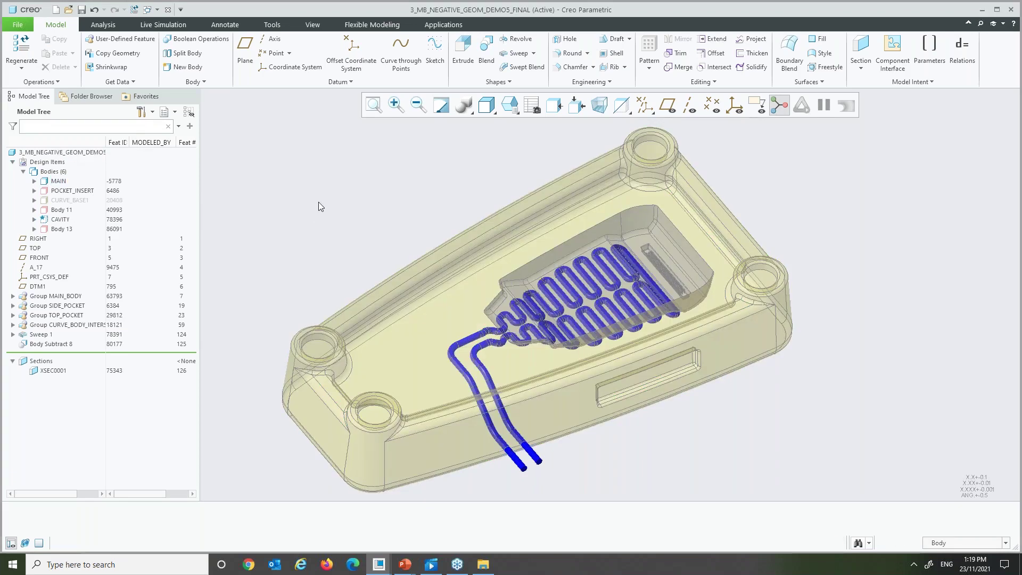
left_click(188, 42)
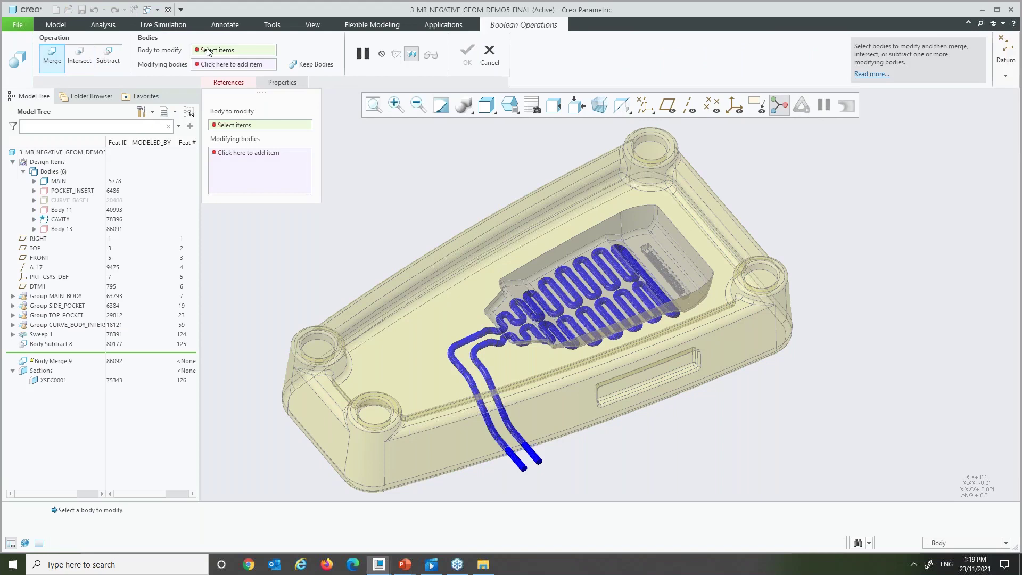
left_click(421, 269)
left_click(521, 464)
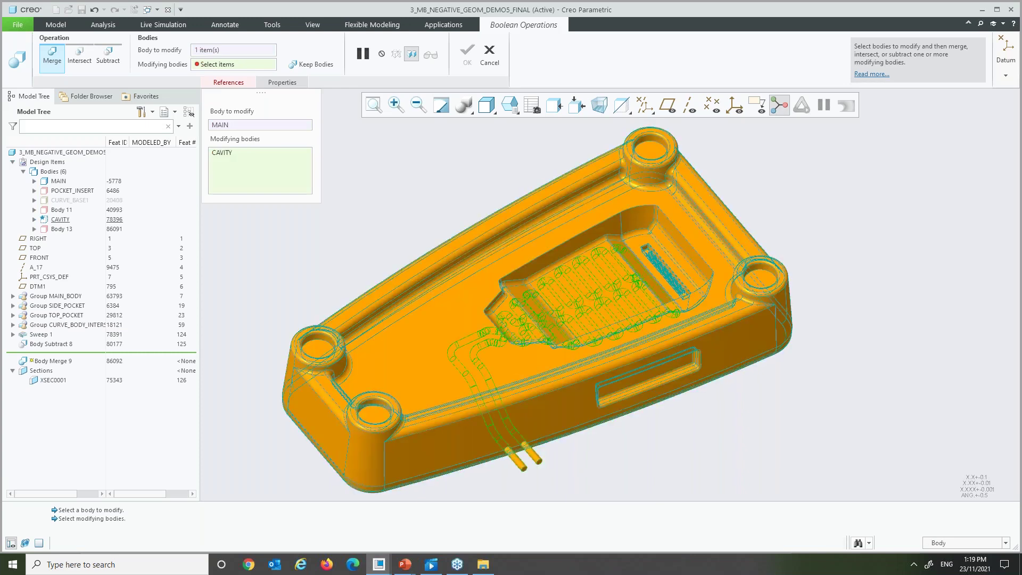
left_click(108, 53)
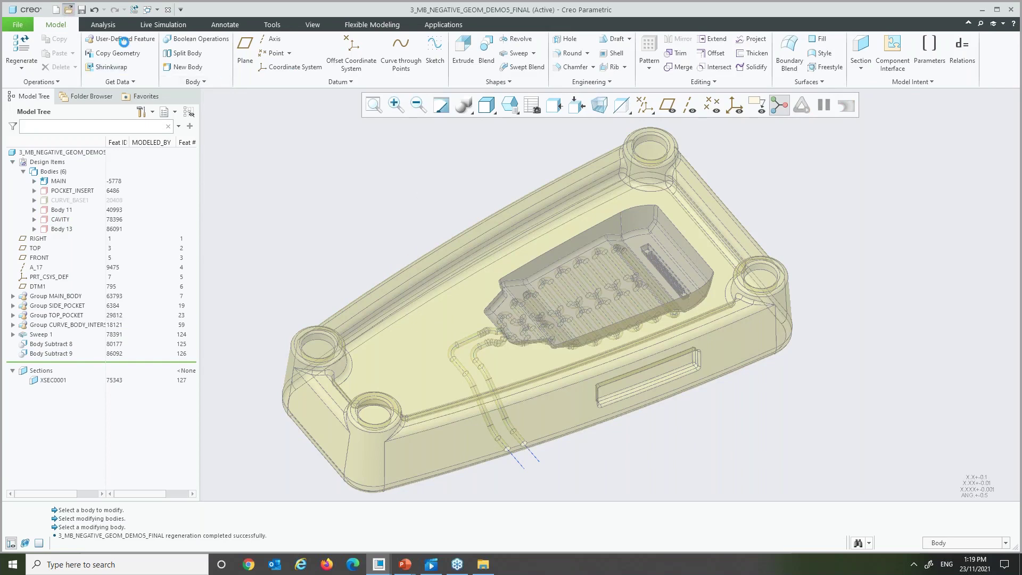
Step: Open the part 4_clamp_master_final.prt and turn on the display of datum planes
left_click(68, 10)
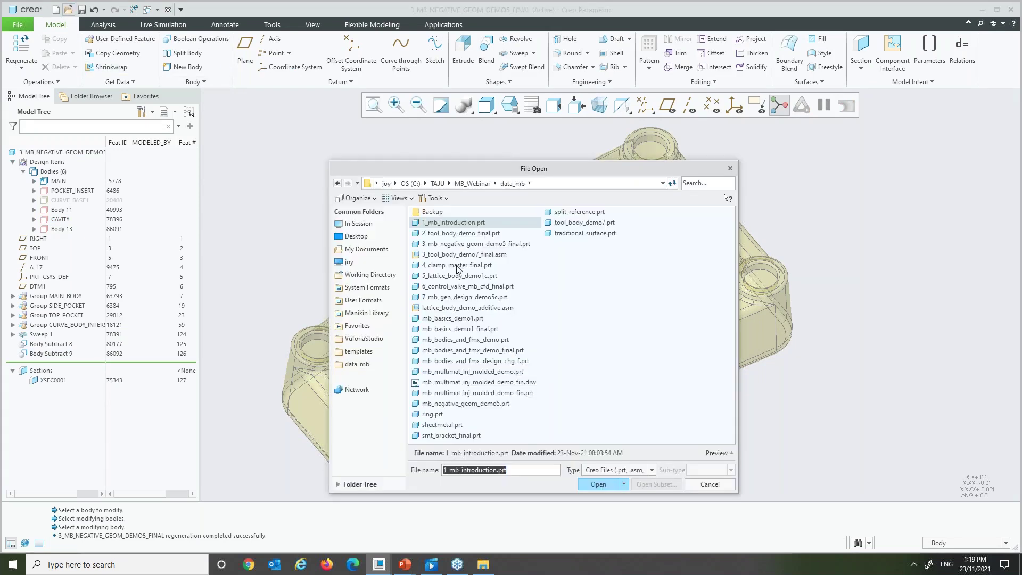
double_click(456, 265)
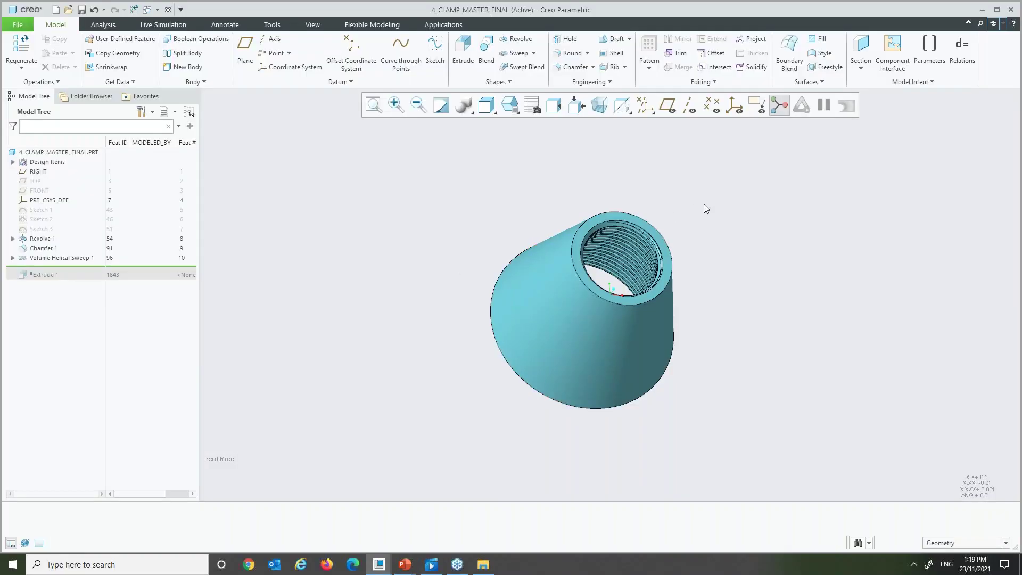
left_click(668, 106)
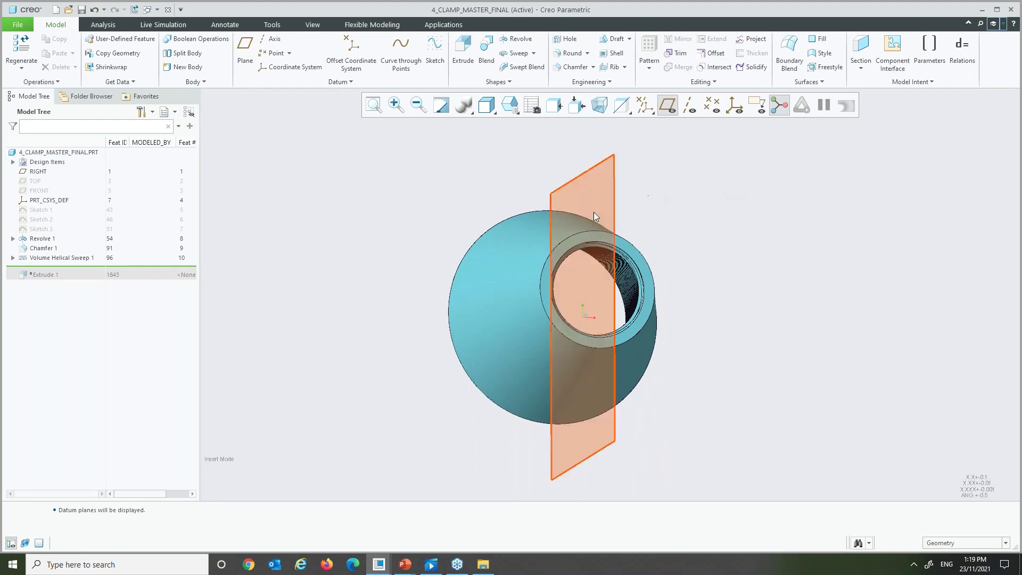
Step: Preview splitting the PIECE1 body with the RIGHT datum plane as splitting object, and cancel the split
left_click(188, 54)
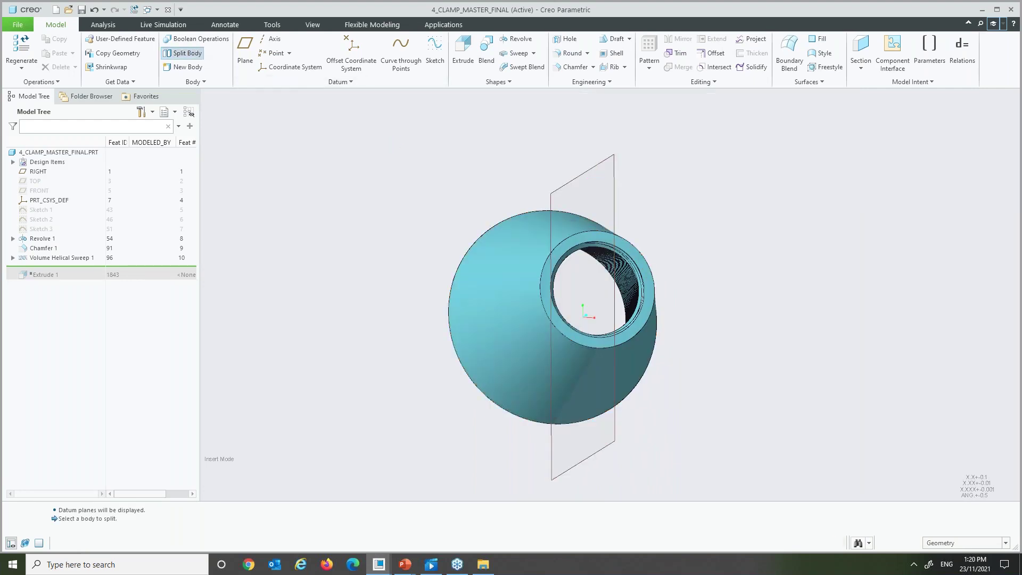
left_click(509, 263)
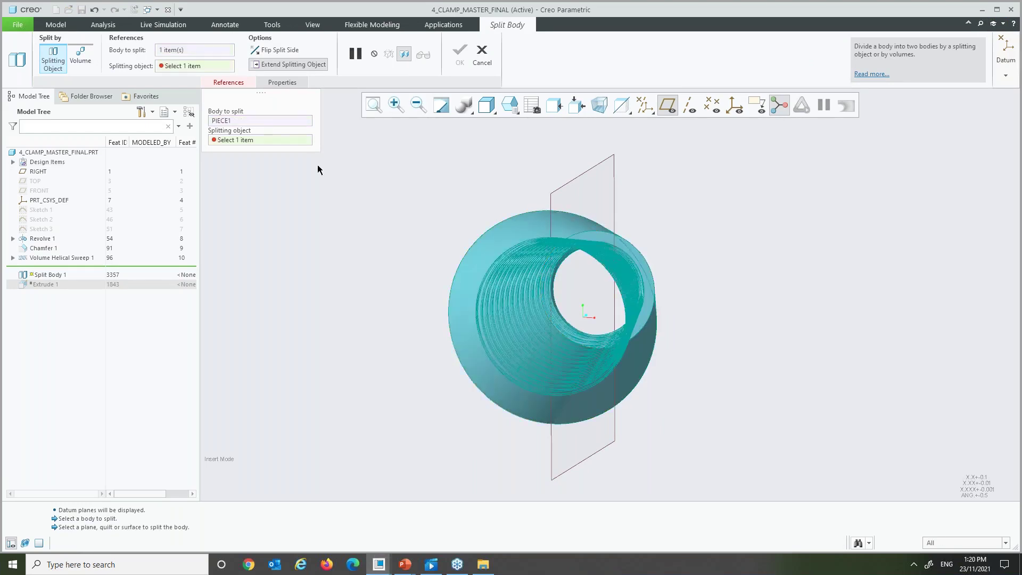
left_click(602, 161)
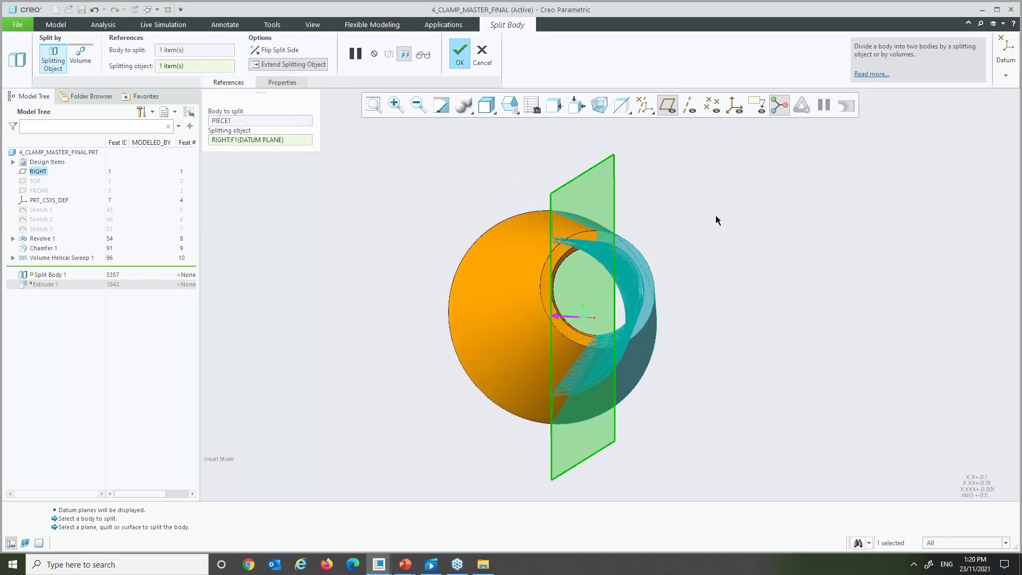
mouse_move(716, 216)
middle_mouse_down()
mouse_move(695, 218)
mouse_move(711, 220)
middle_mouse_up()
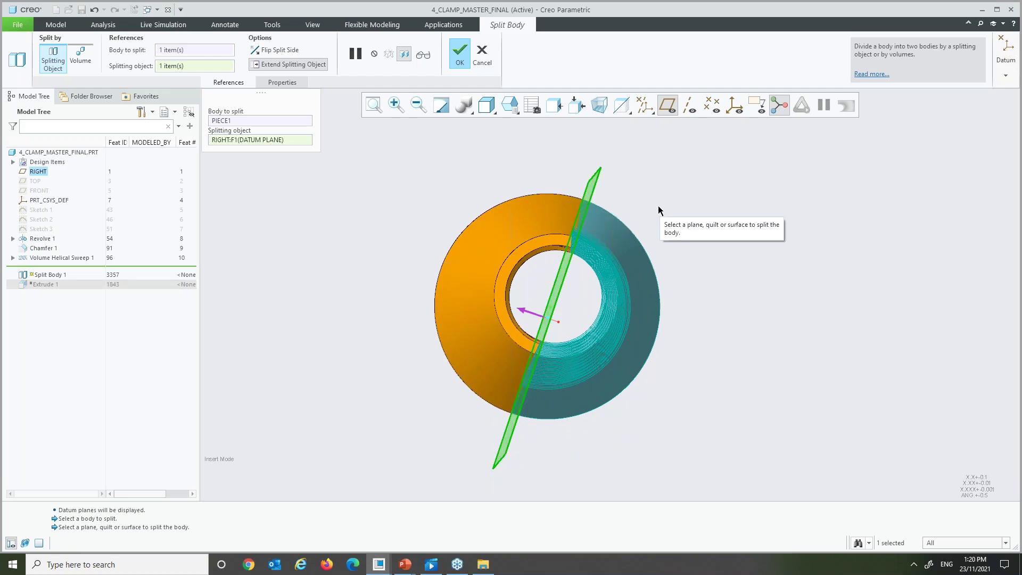
left_click(483, 58)
left_click(509, 301)
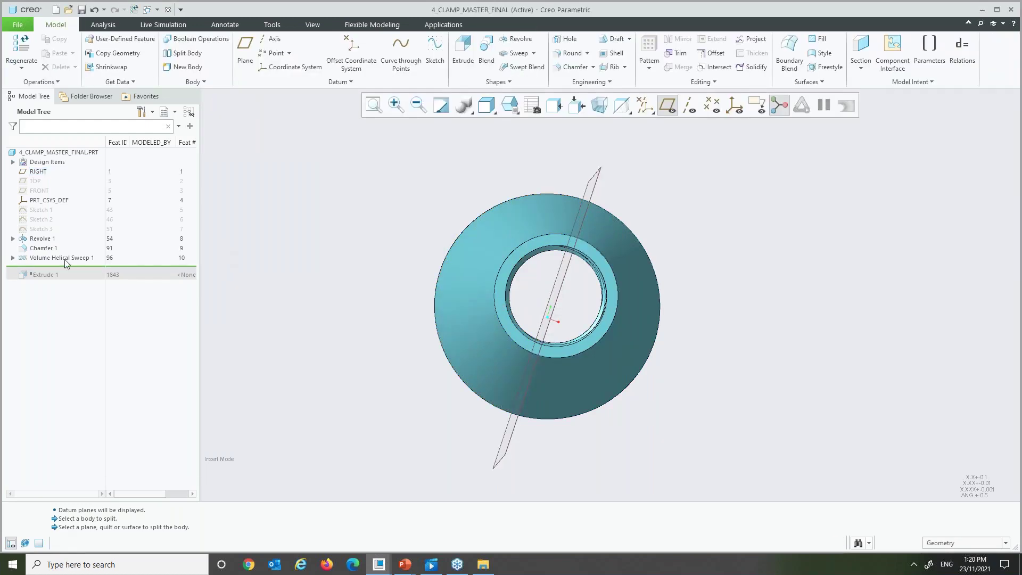
Step: Move the insertion point below Extrude 1 and split the smaller of the two separated volumes off as a new body
left_click_drag(71, 268, 68, 278)
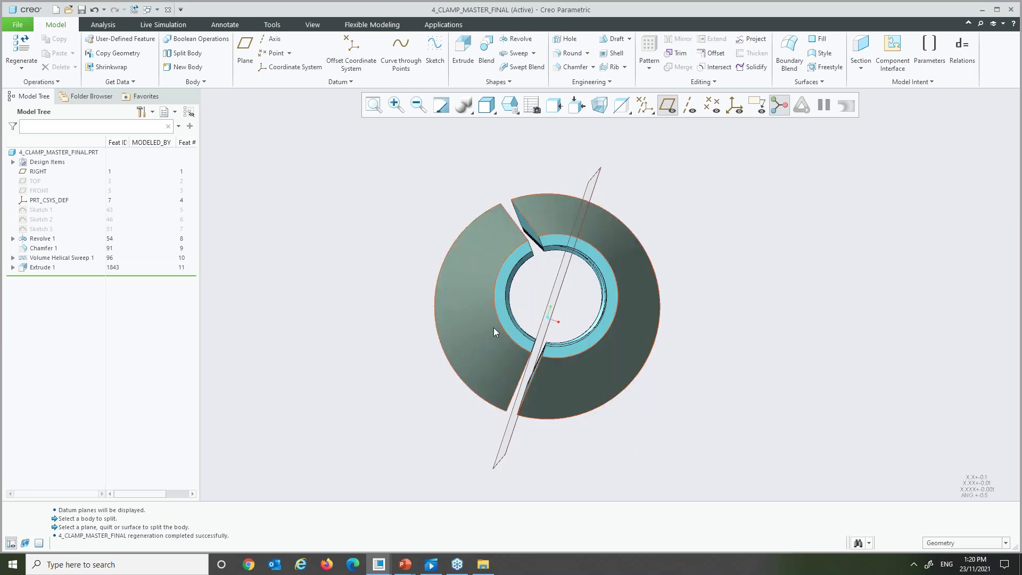
left_click(183, 53)
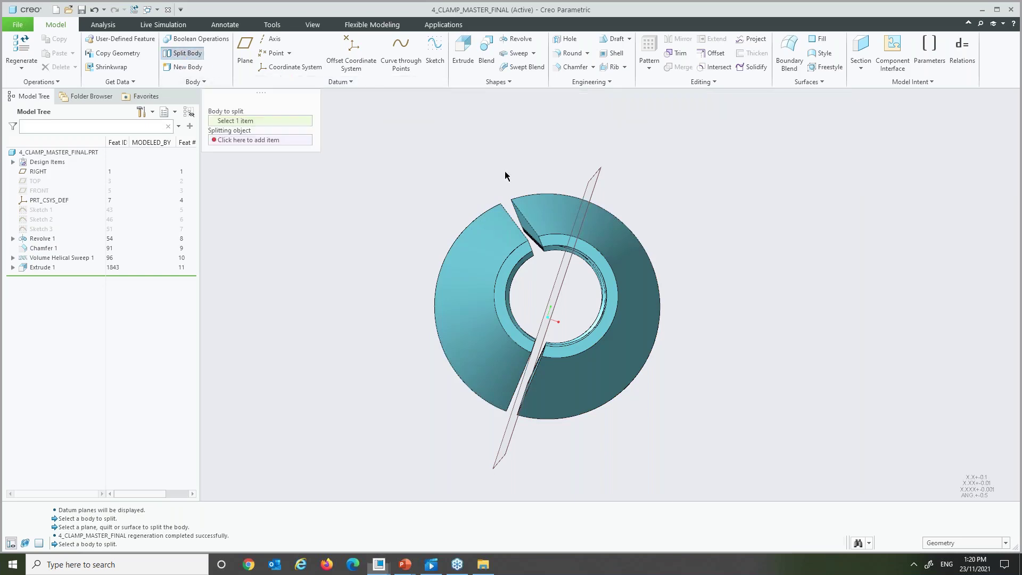
scroll(616, 258, "up", 2)
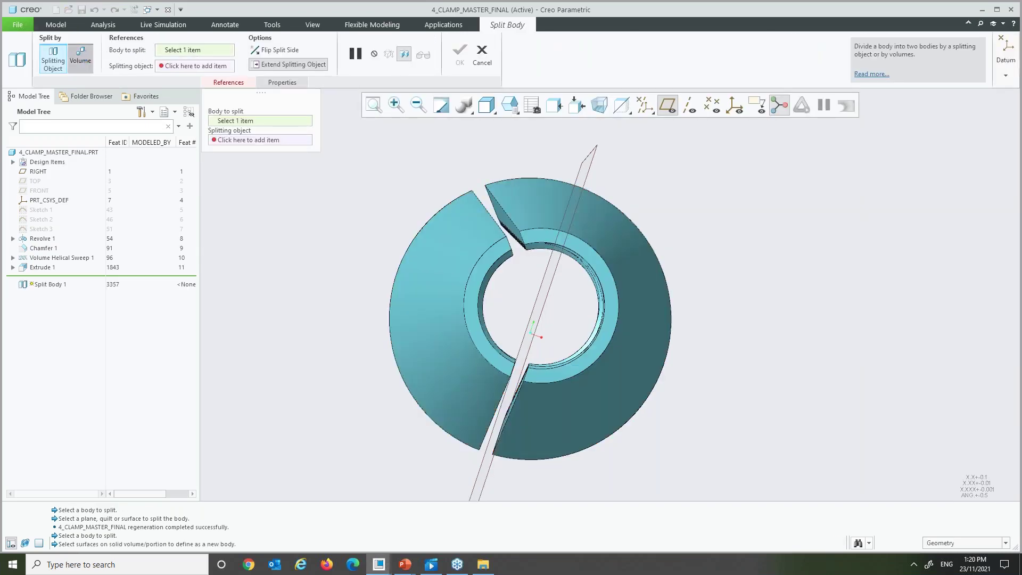
left_click(81, 56)
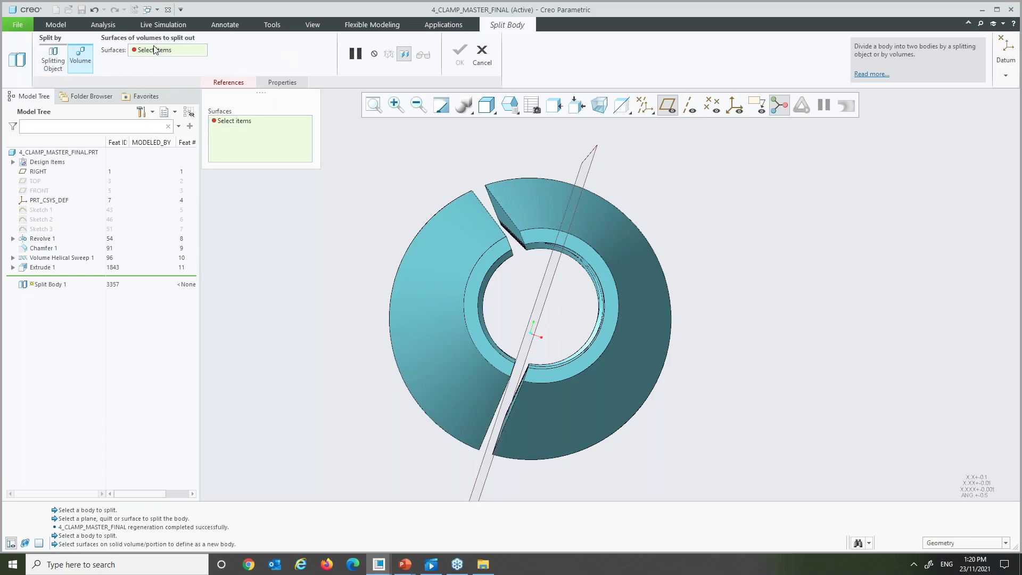
scroll(469, 269, "up", 2)
left_click(509, 266)
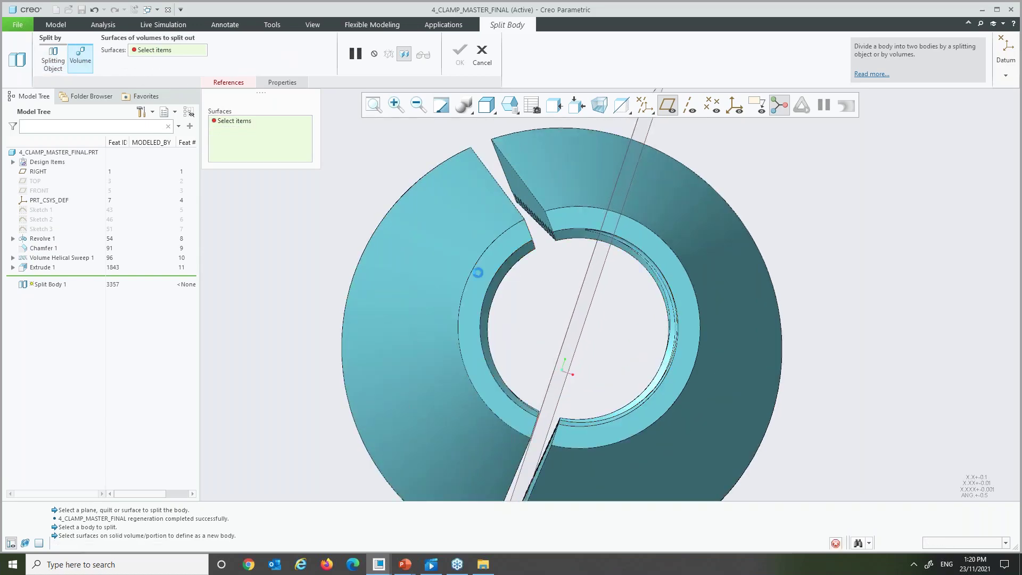
scroll(392, 274, "down", 3)
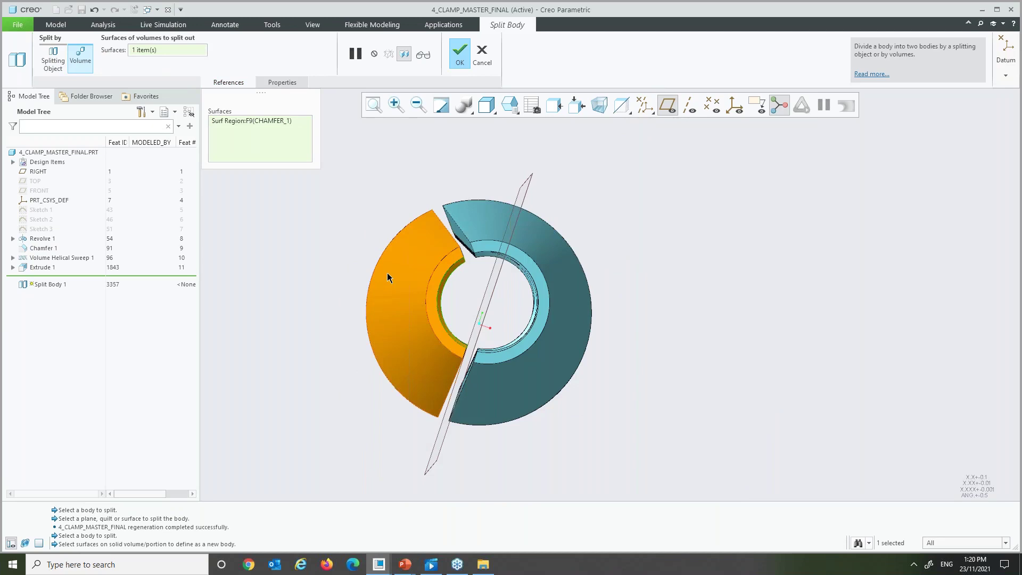
scroll(352, 226, "up", 1)
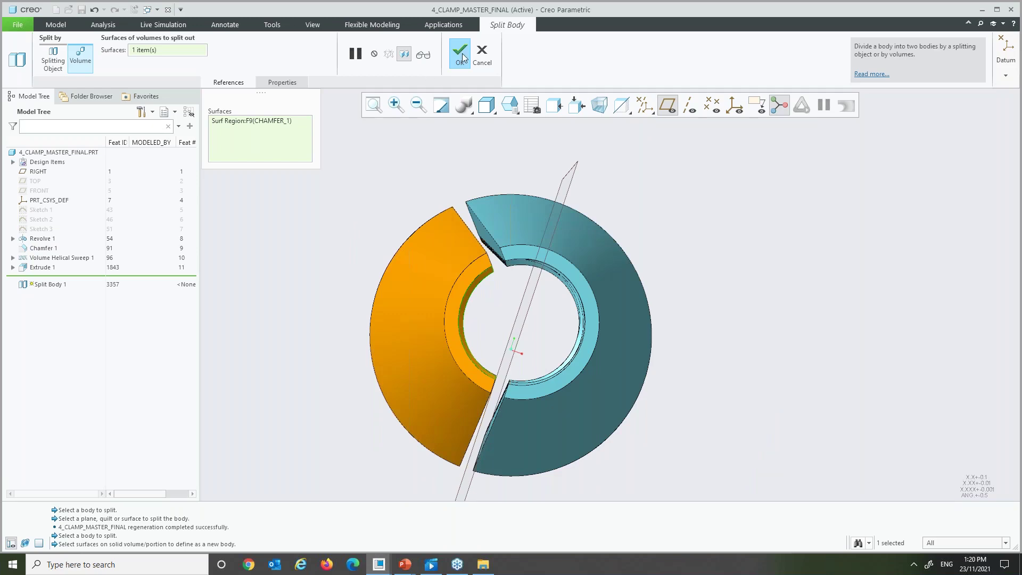
left_click(461, 53)
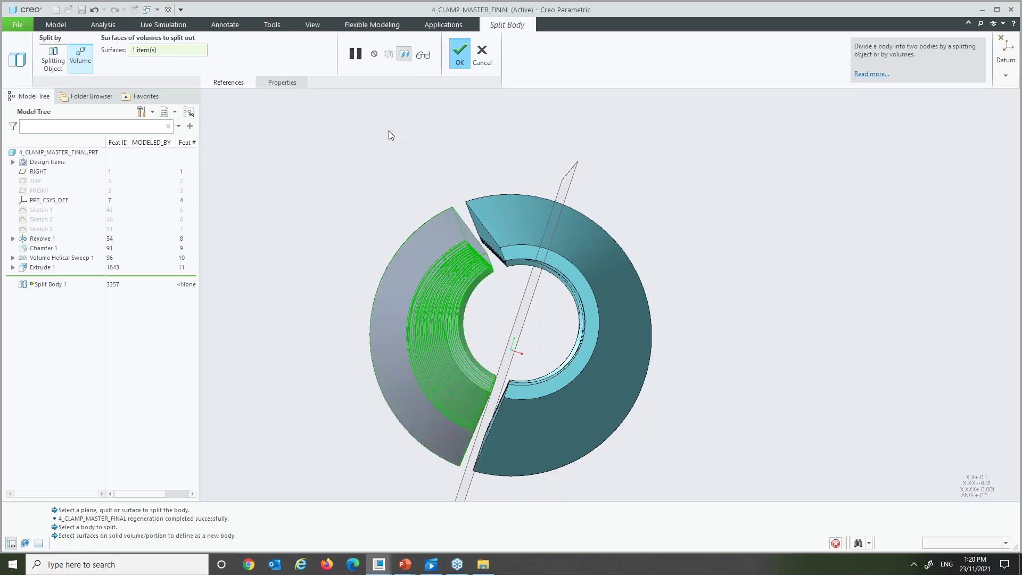
left_click(273, 181)
Step: Expand the bodies under the design items and rename the split-off body as New_part
left_click(13, 162)
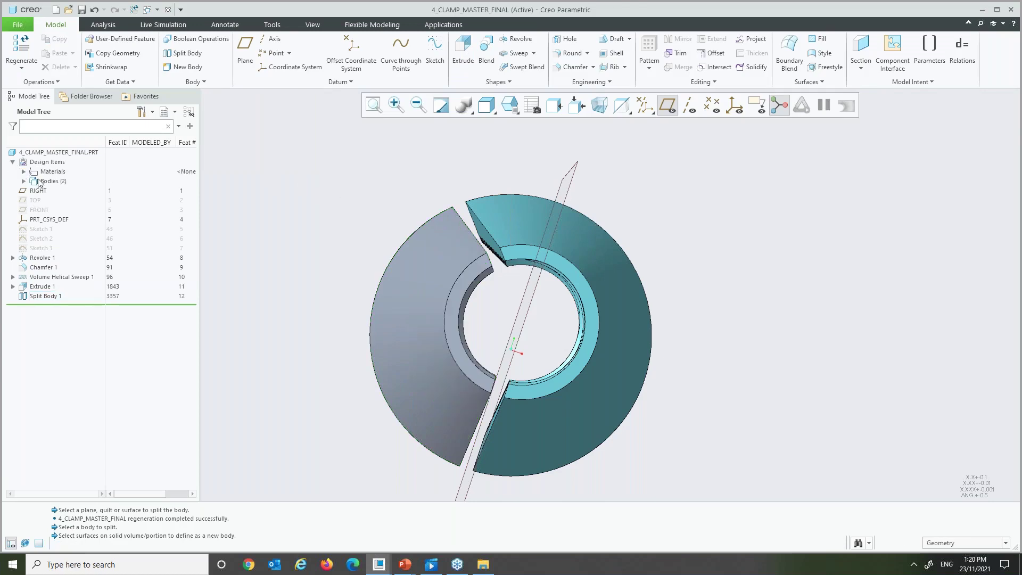
left_click(24, 181)
right_click(67, 200)
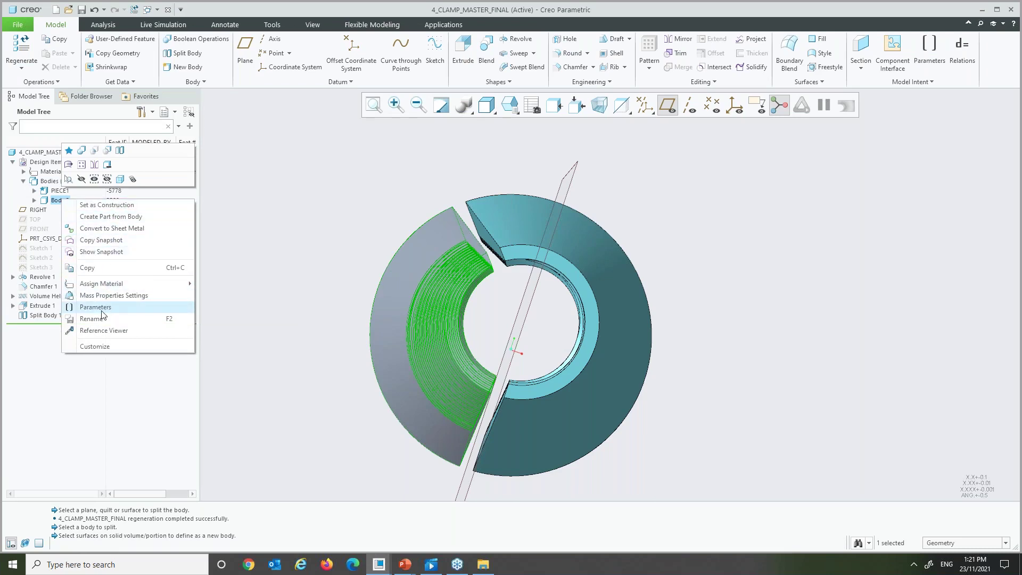
left_click(95, 319)
type("New_part")
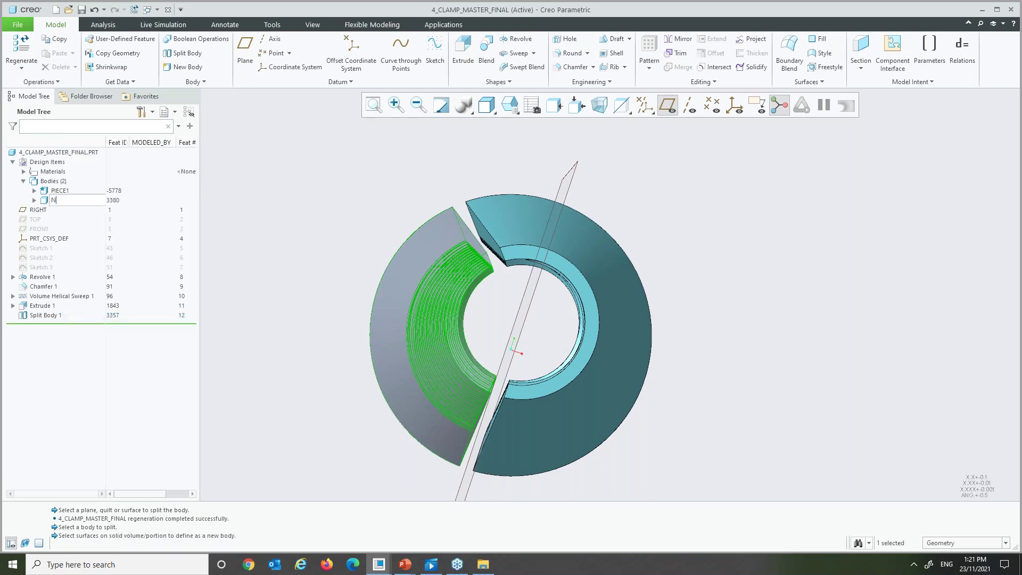
left_click(321, 221)
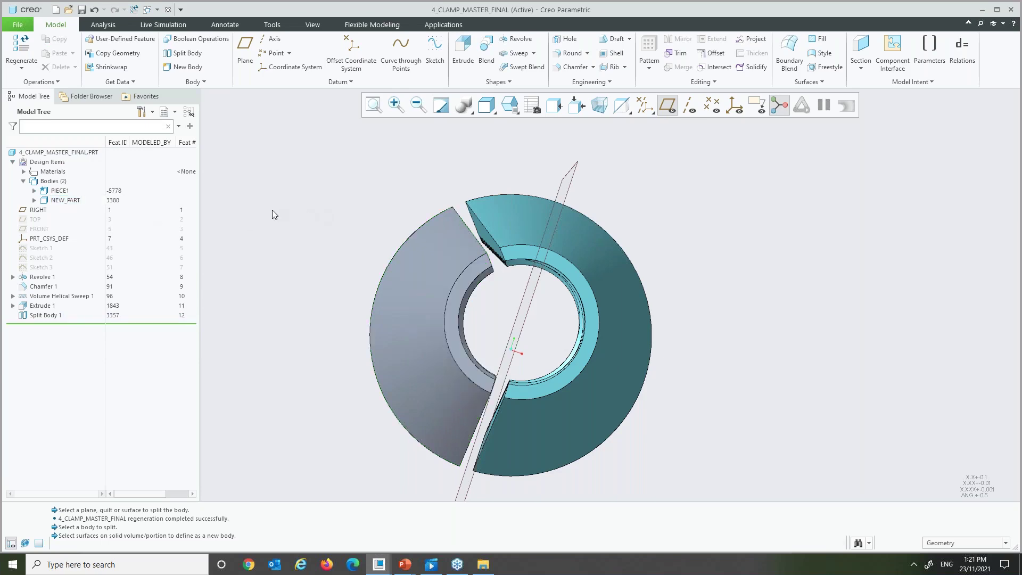
Step: Create a new part file named new_part from the NEW_PART body, using the to_part_solid_abs template
right_click(67, 202)
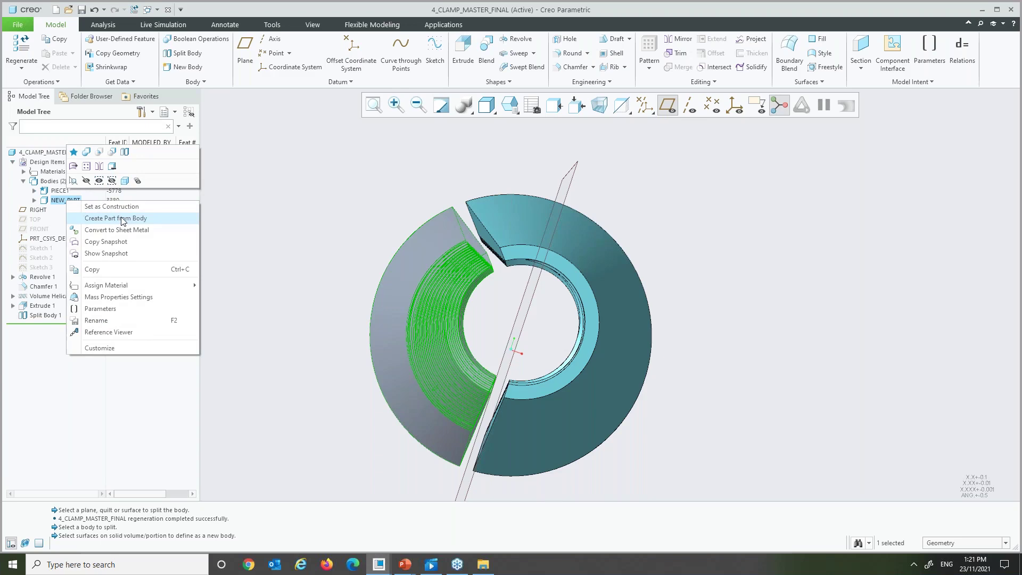
left_click(317, 217)
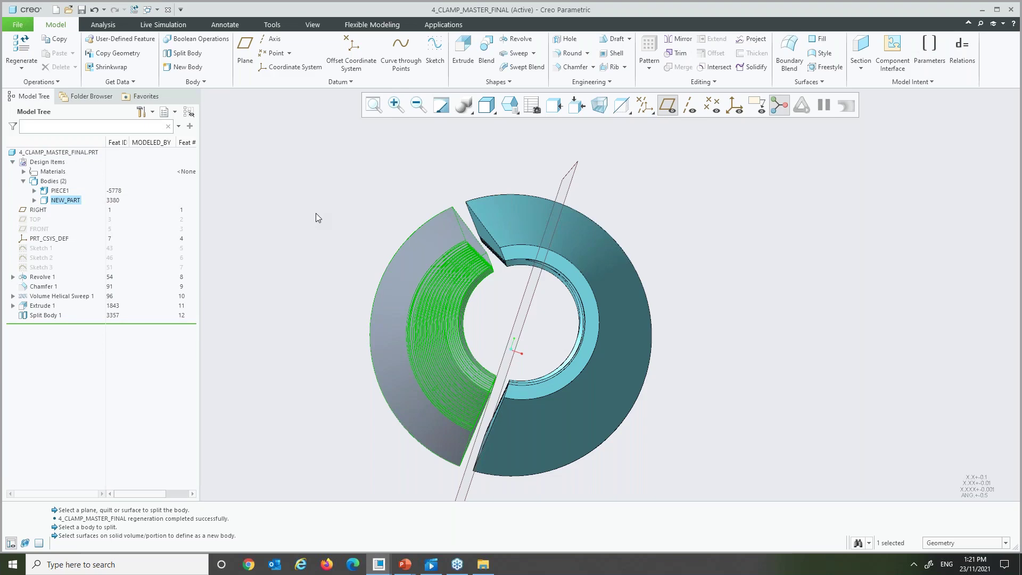
right_click(73, 203)
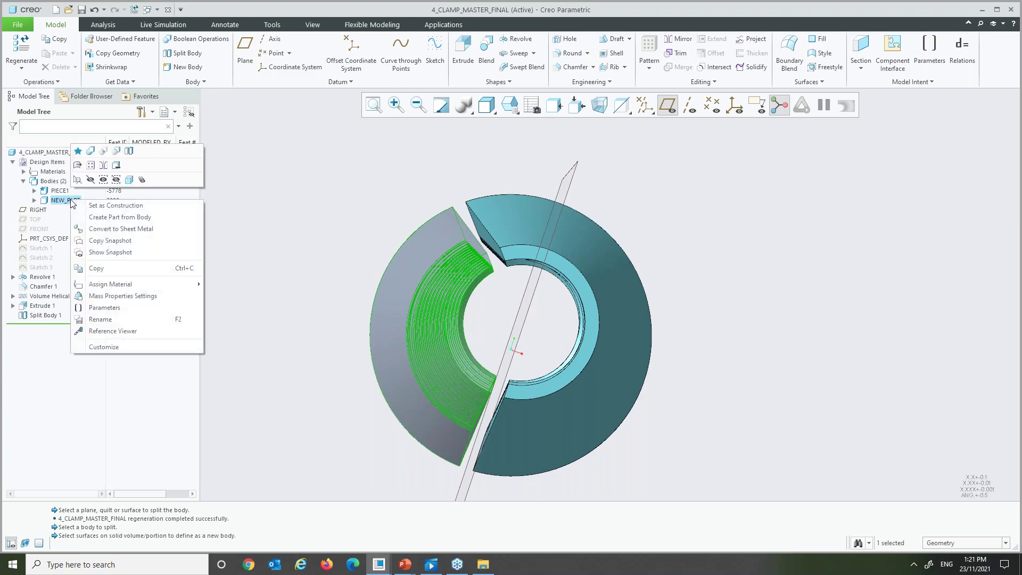
left_click(118, 218)
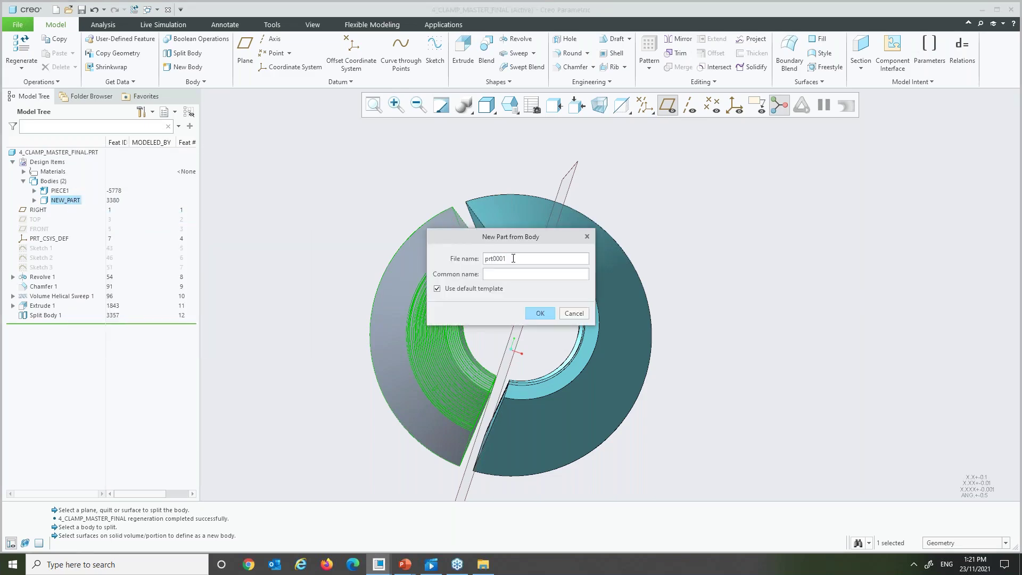
left_click_drag(514, 258, 446, 240)
type("pie")
key("BackSpace")
key("BackSpace")
key("BackSpace")
type("new_part")
left_click(540, 314)
scroll(482, 248, "down", 6)
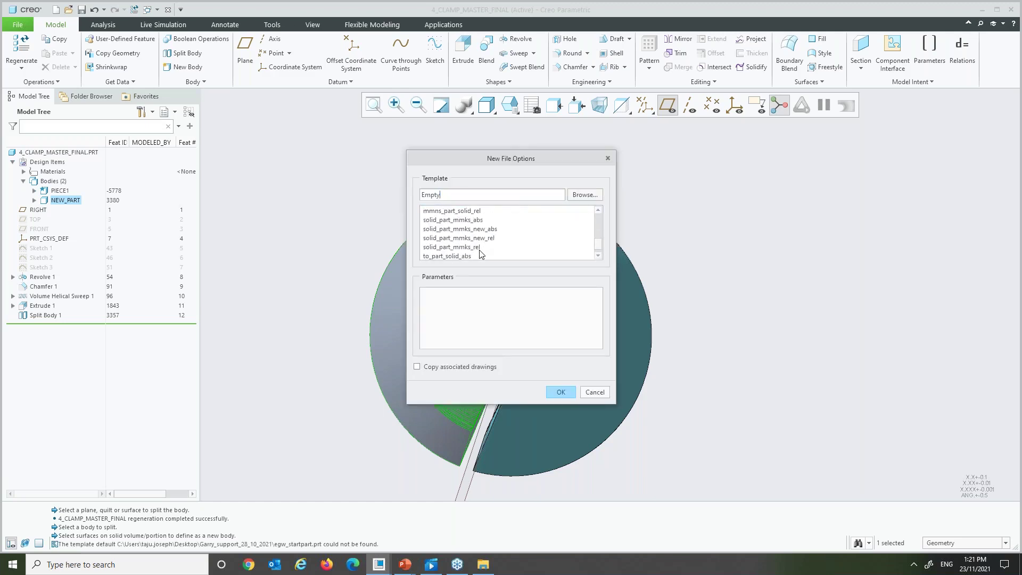
double_click(471, 246)
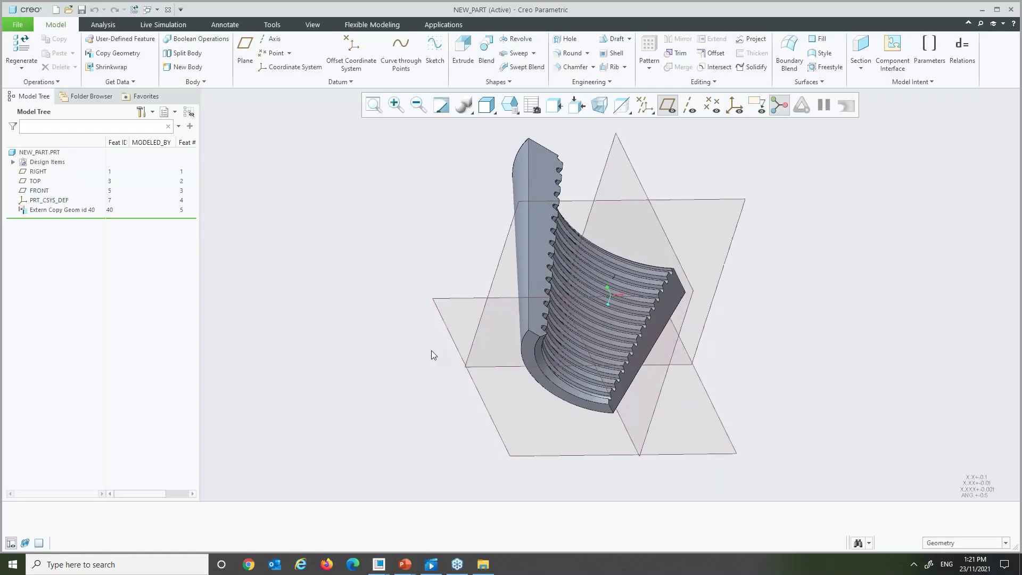
Step: Inspect the new part's geometry and open the reference model of its external copy geometry feature
middle_click_drag(432, 351, 431, 350)
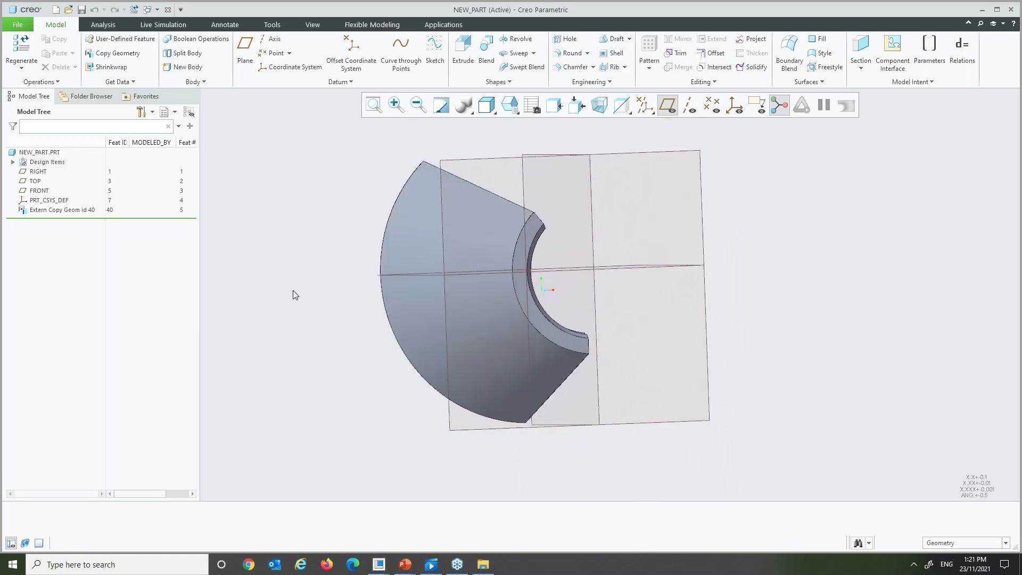
right_click(67, 211)
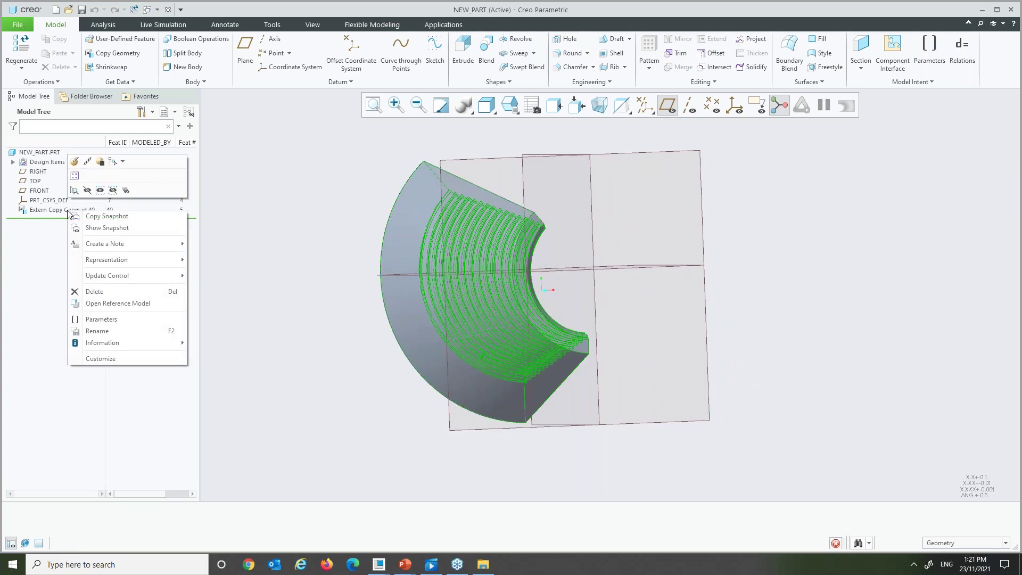
left_click(111, 304)
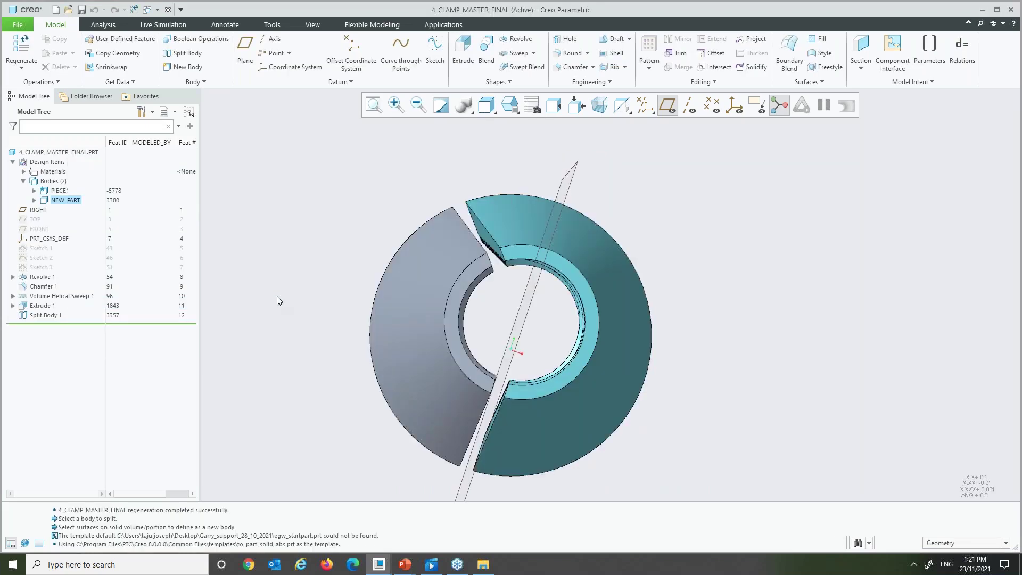
right_click(59, 152)
key("Escape")
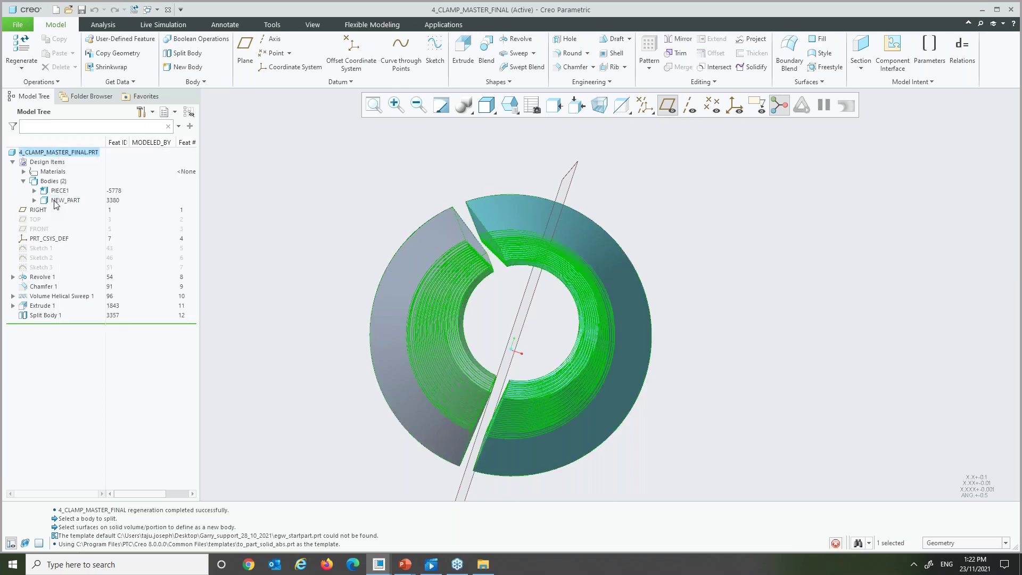
Step: Set the update control of the external copy geometry dependent on the NEW_PART body to Manual Update with Notification in the Reference Viewer
right_click(55, 201)
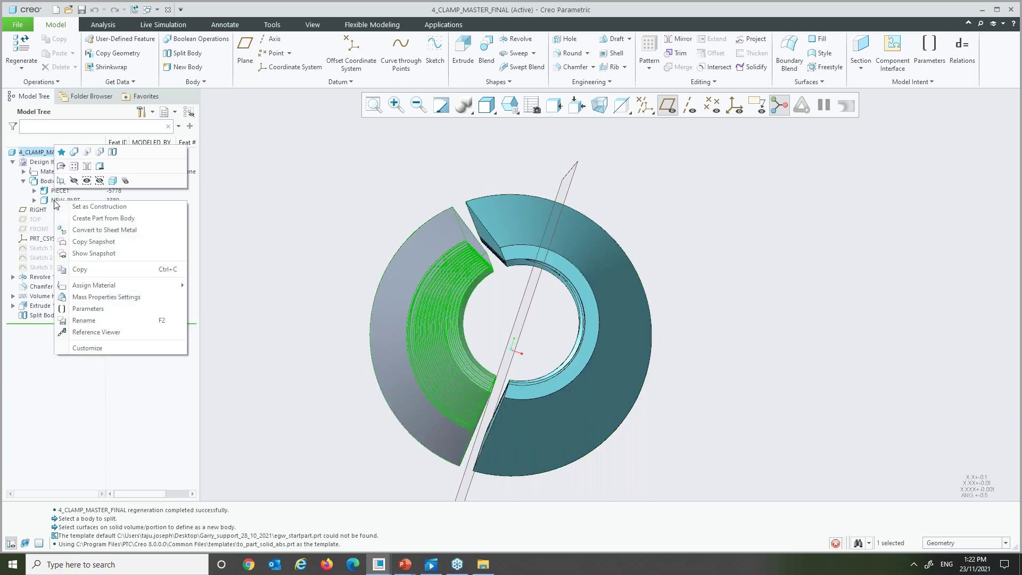
left_click(117, 334)
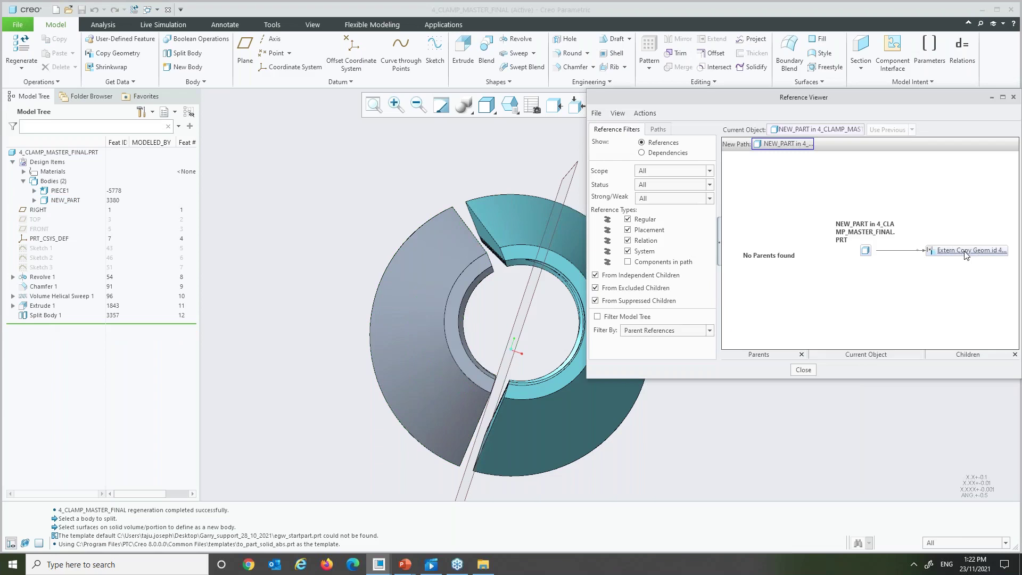
right_click(958, 256)
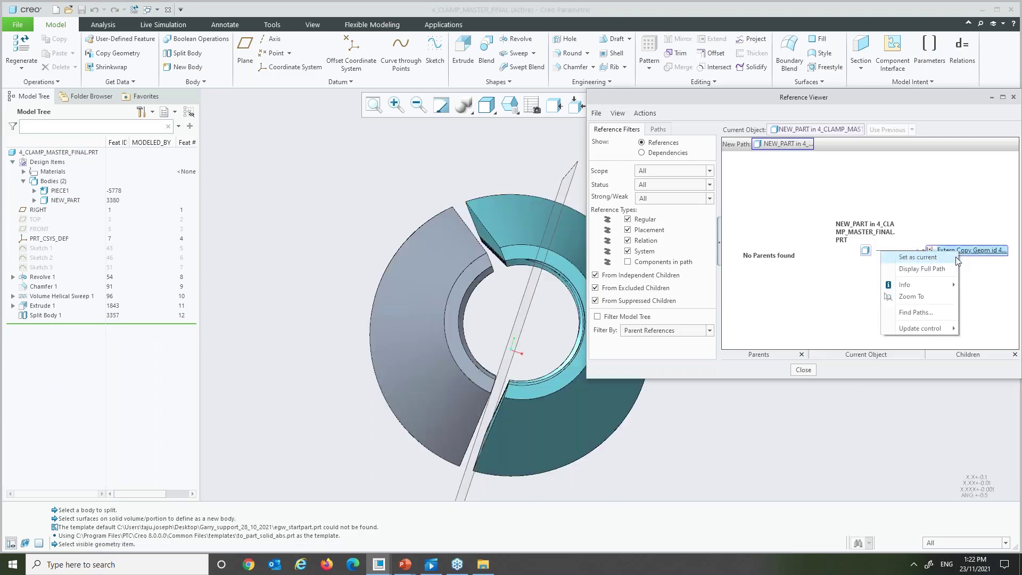
left_click(987, 277)
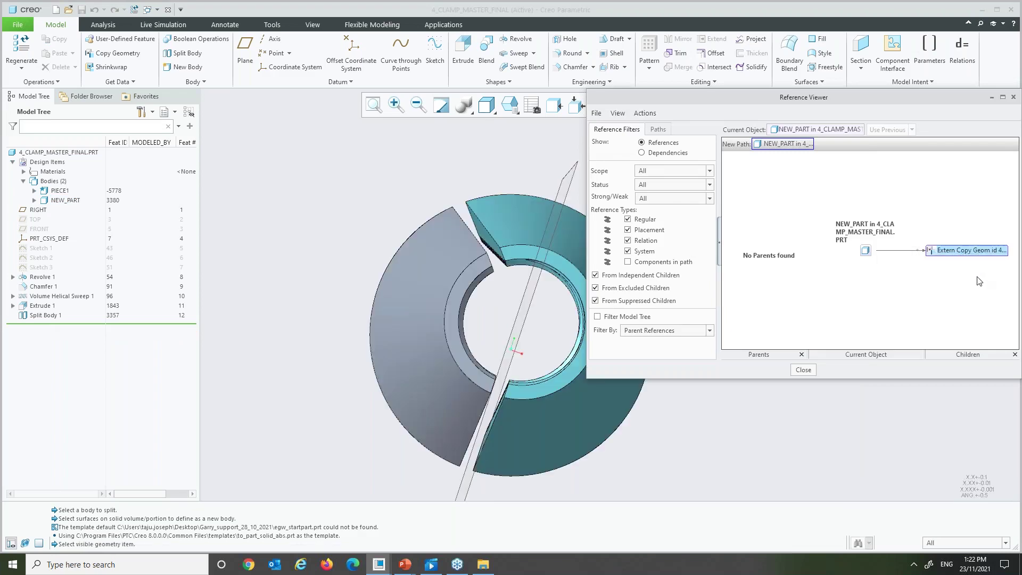
right_click(953, 251)
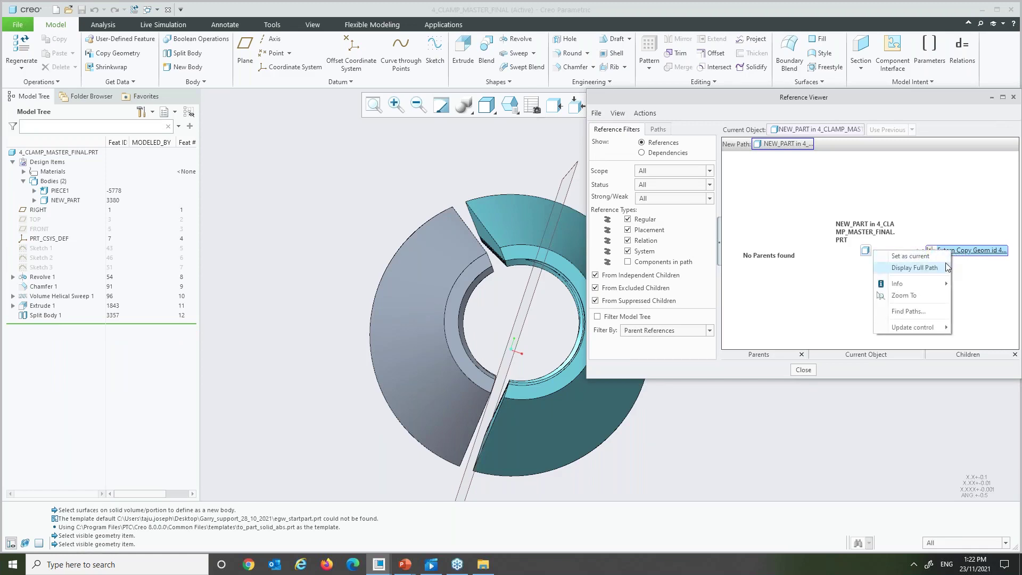
mouse_move(926, 325)
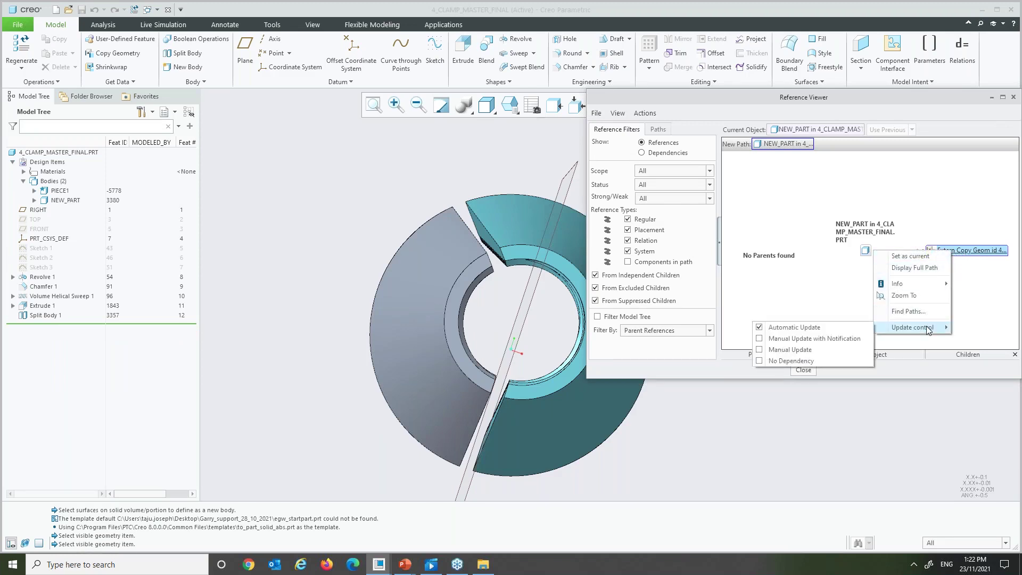
left_click(768, 342)
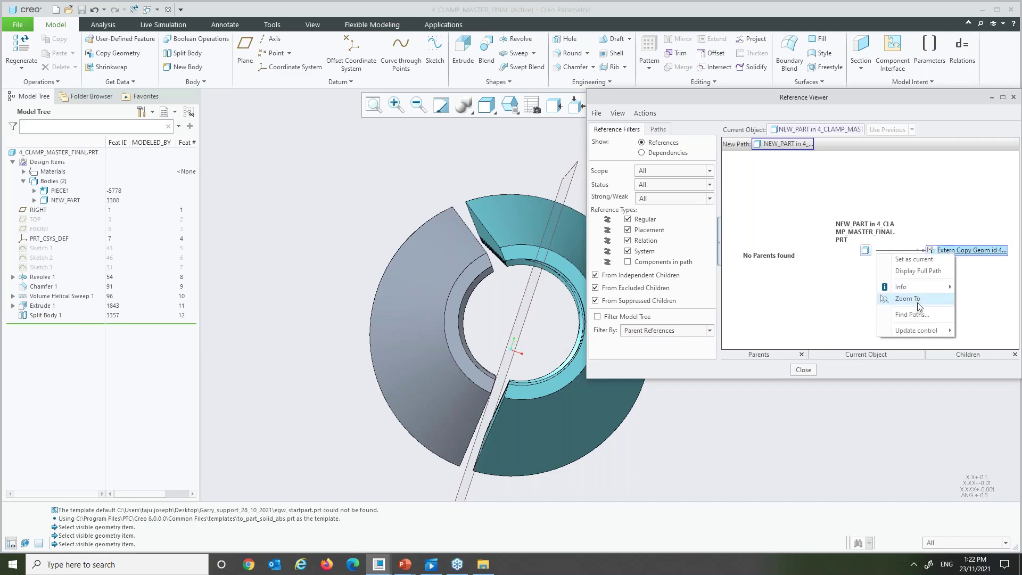
mouse_move(922, 331)
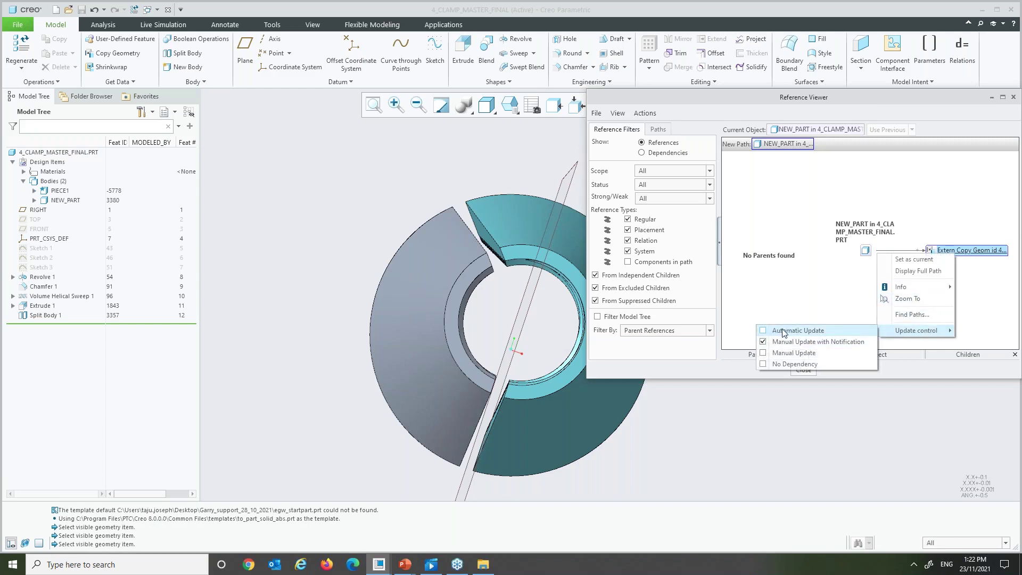
left_click(784, 405)
left_click(803, 370)
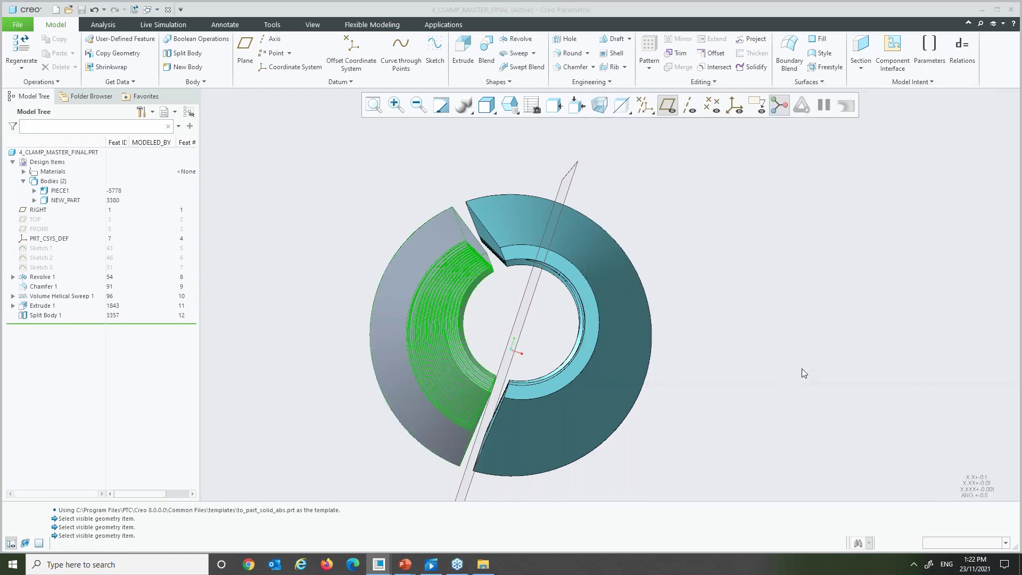
left_click(719, 333)
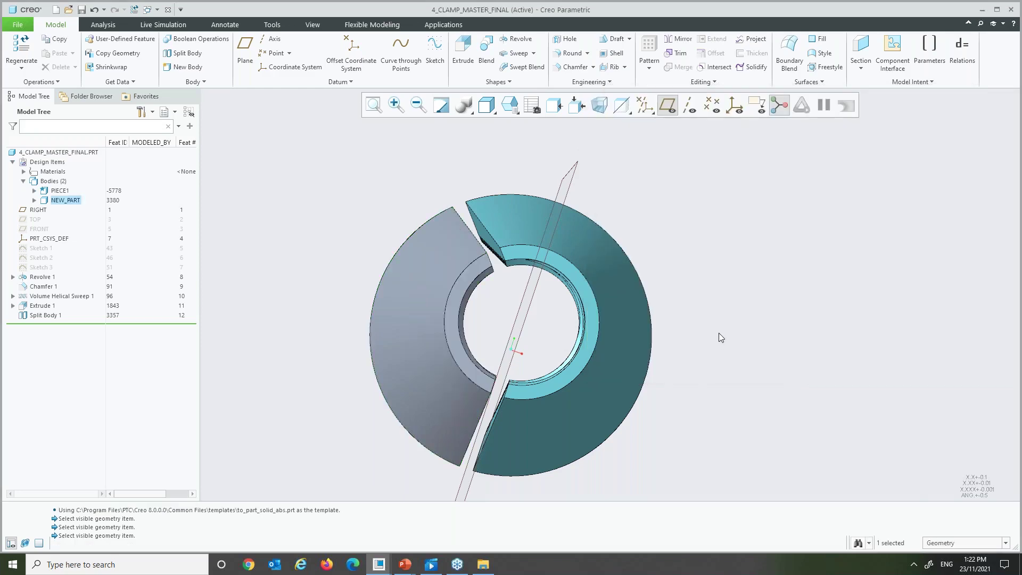
Step: Move the insertion point above Extrude 1 in the clamp master, ahead of the cut and the body split
middle_click_drag(715, 332, 706, 330)
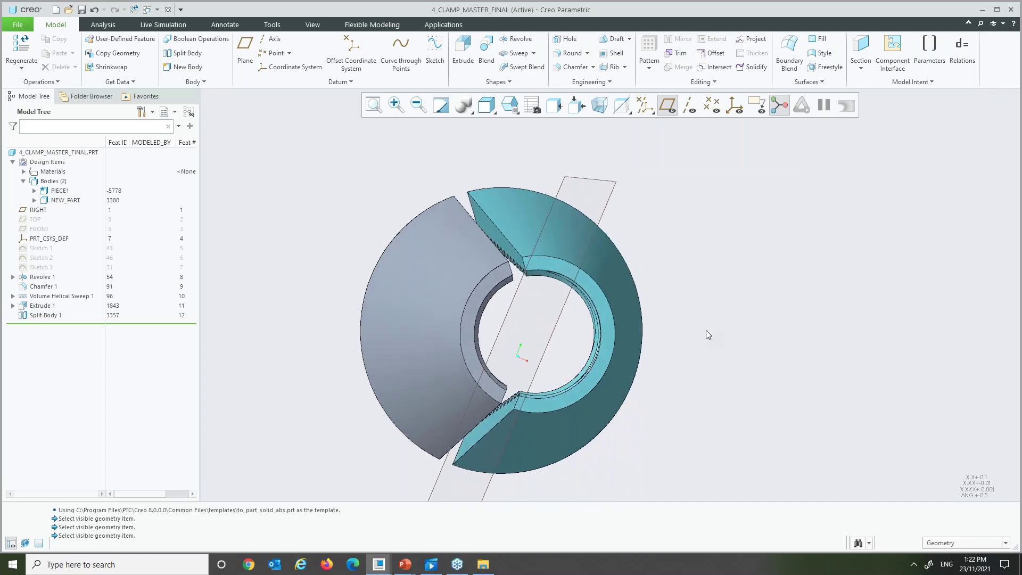
left_click(45, 316)
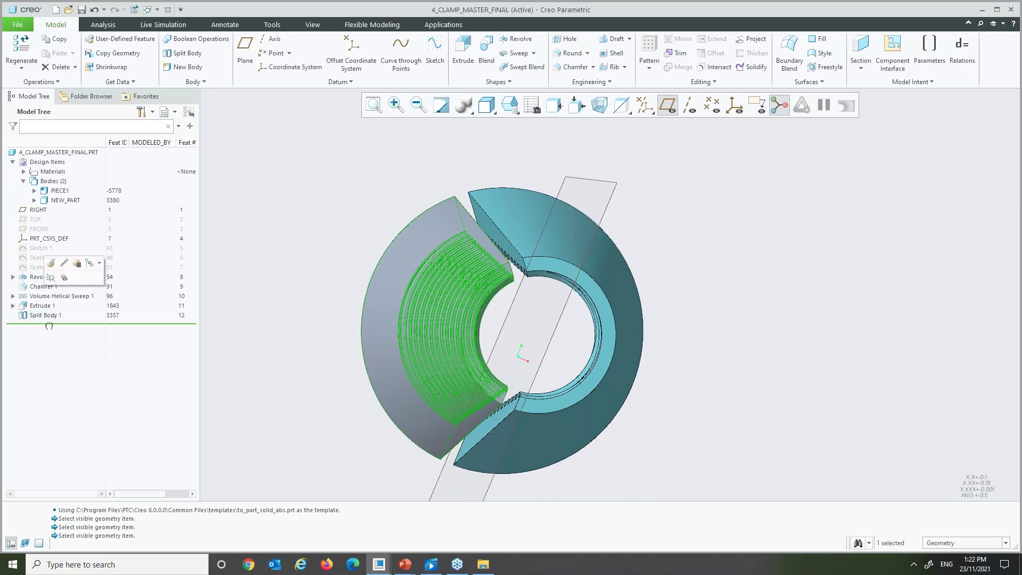
left_click_drag(51, 317, 55, 300)
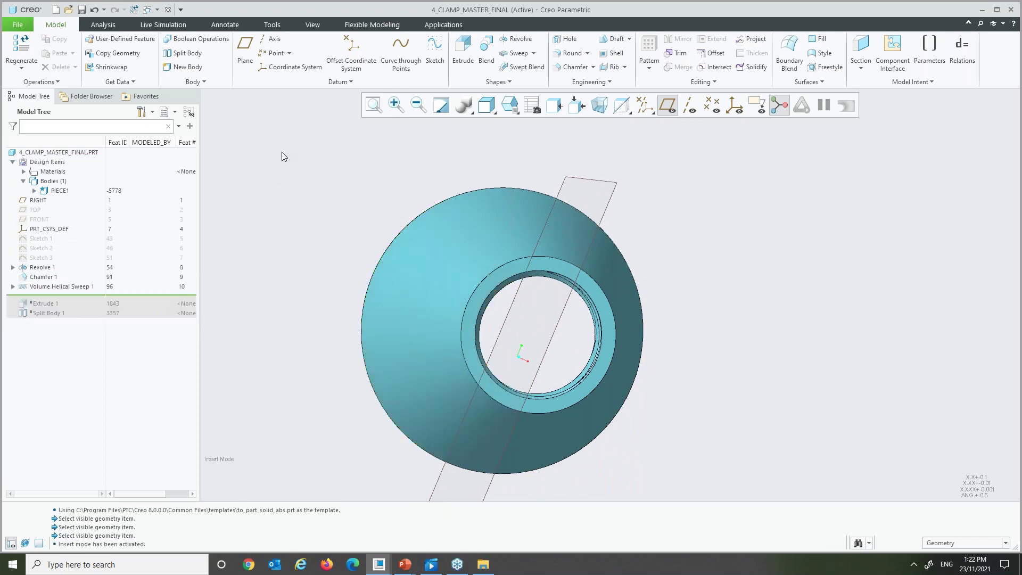
Step: Round the outer rim edge and the edge around the central opening's face with radius 1, and return the insertion point below Split Body 1
left_click(568, 53)
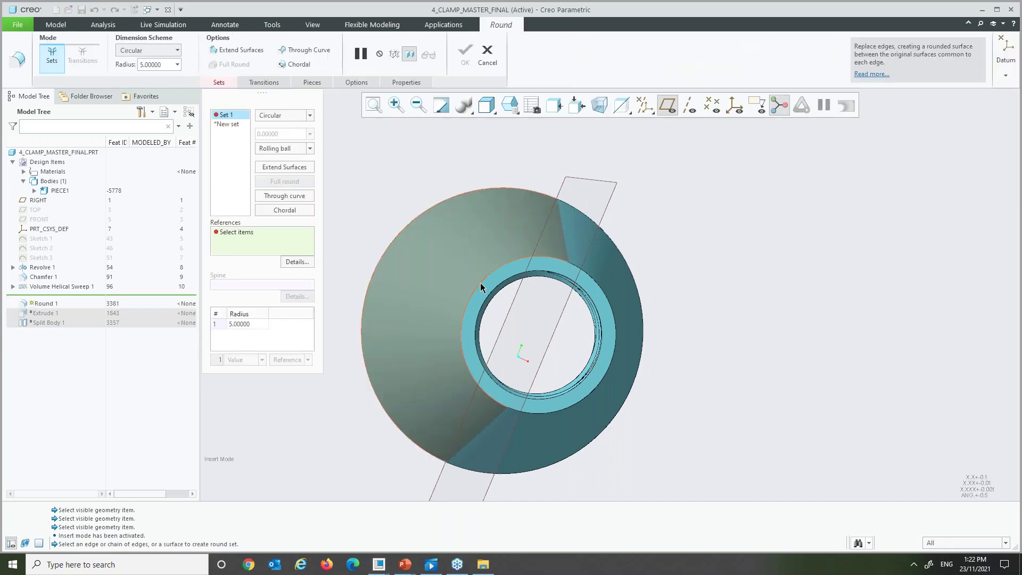
left_click(482, 285)
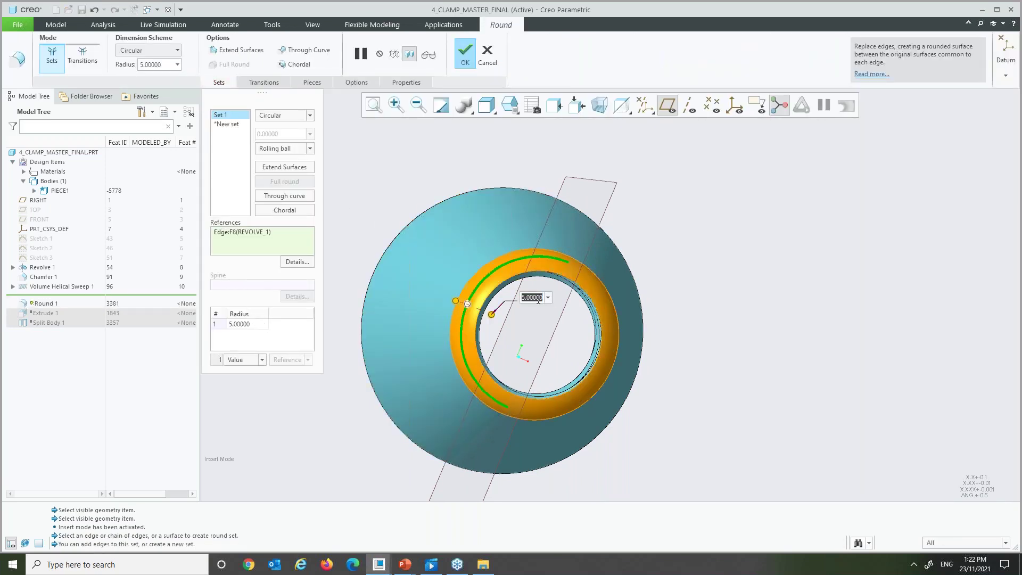
type("1")
key("Return")
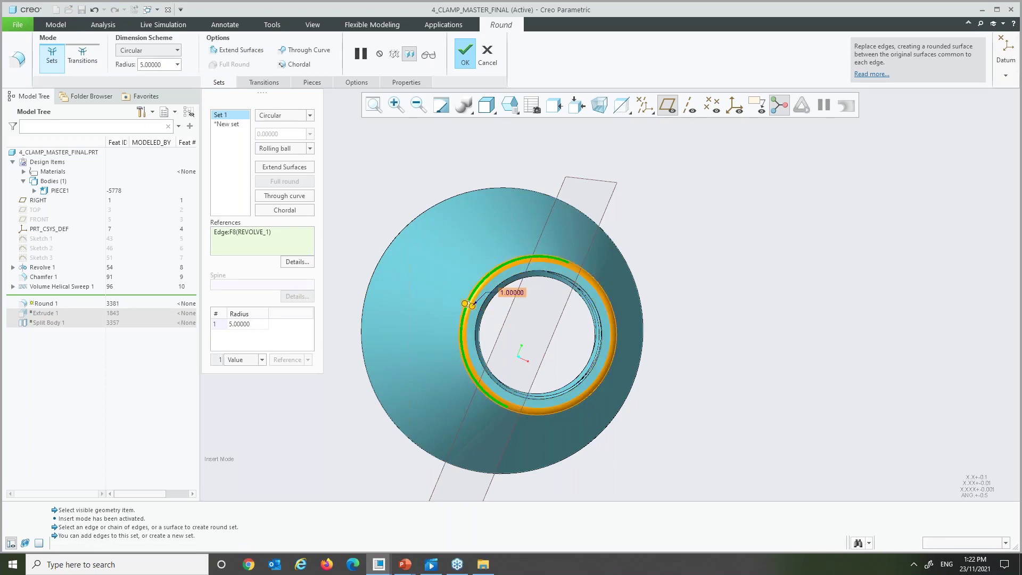
left_click(413, 219)
left_click(464, 53)
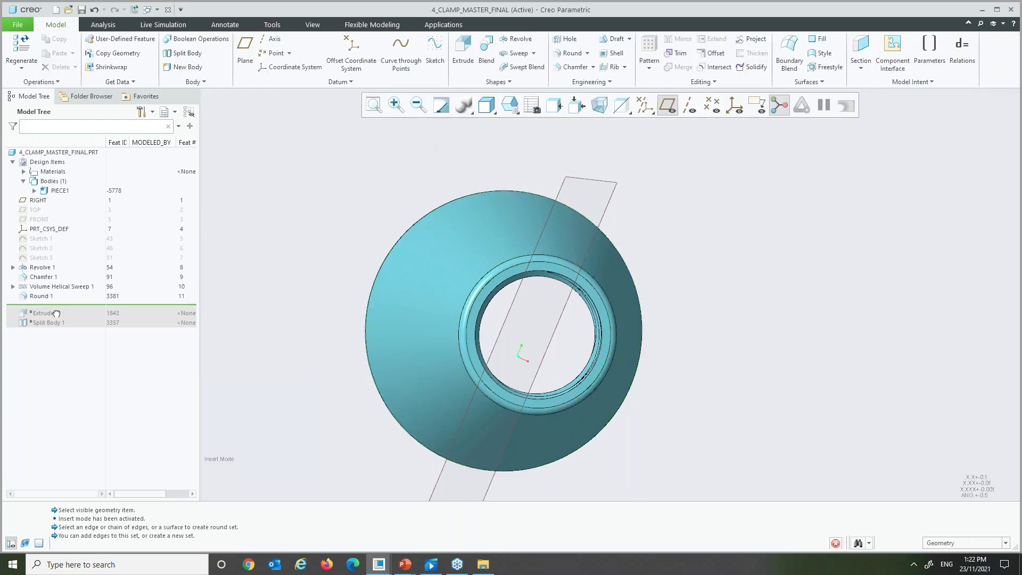
left_click_drag(53, 305, 53, 327)
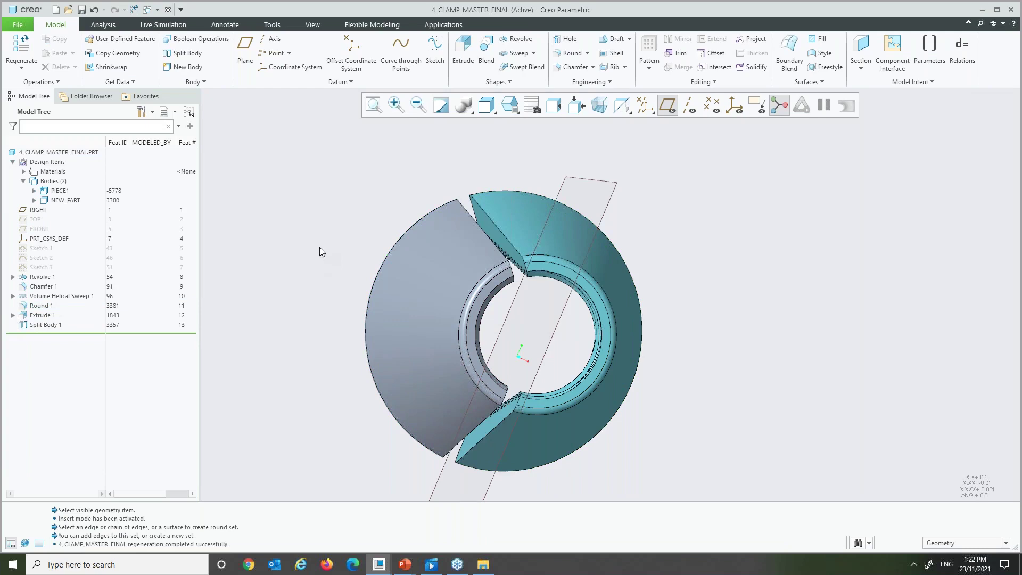
Step: Switch to the NEW_PART.PRT window and show the differences between the outdated and changed geometry of its external copy geometry feature
left_click(151, 10)
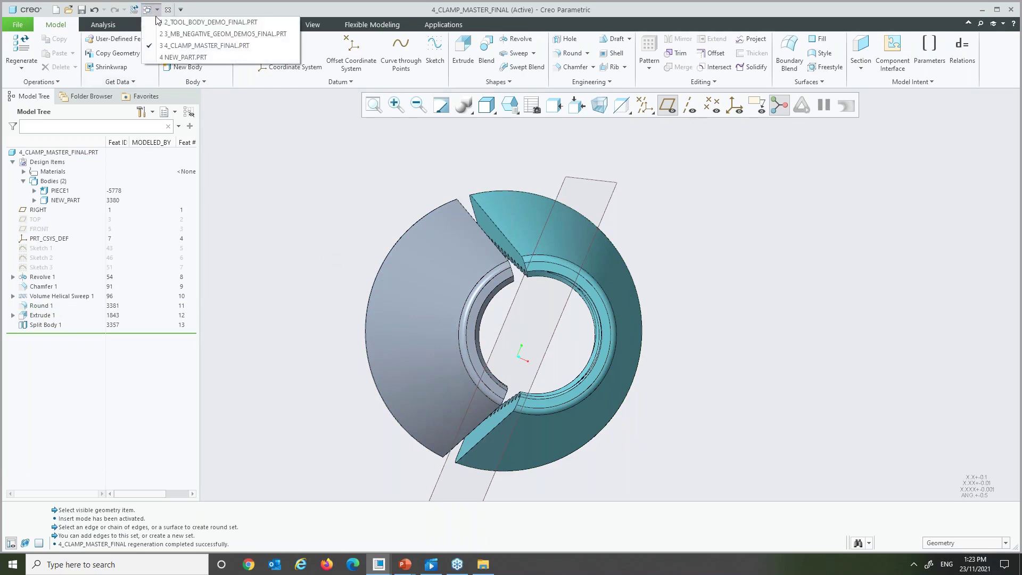
left_click(184, 58)
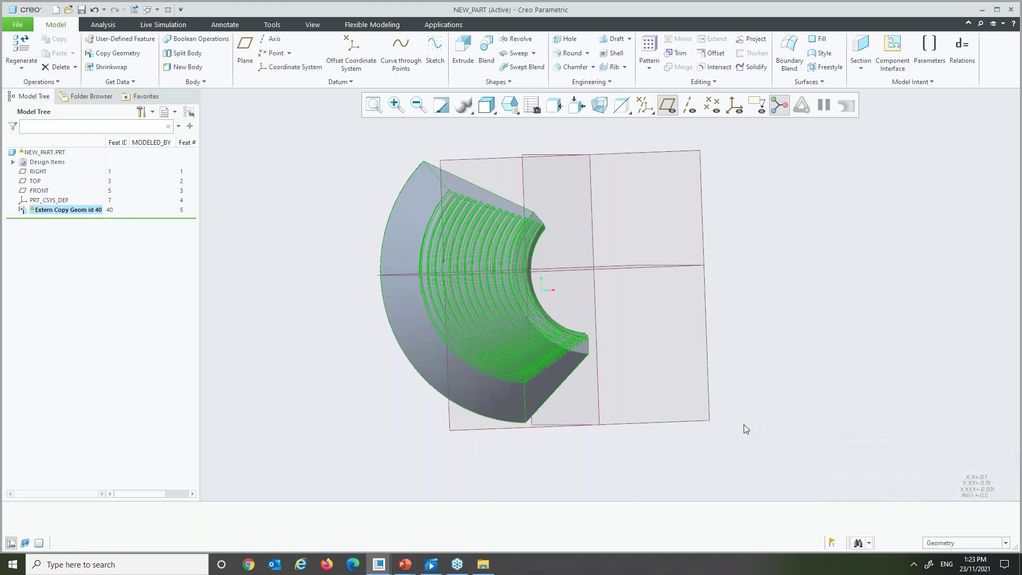
right_click(75, 211)
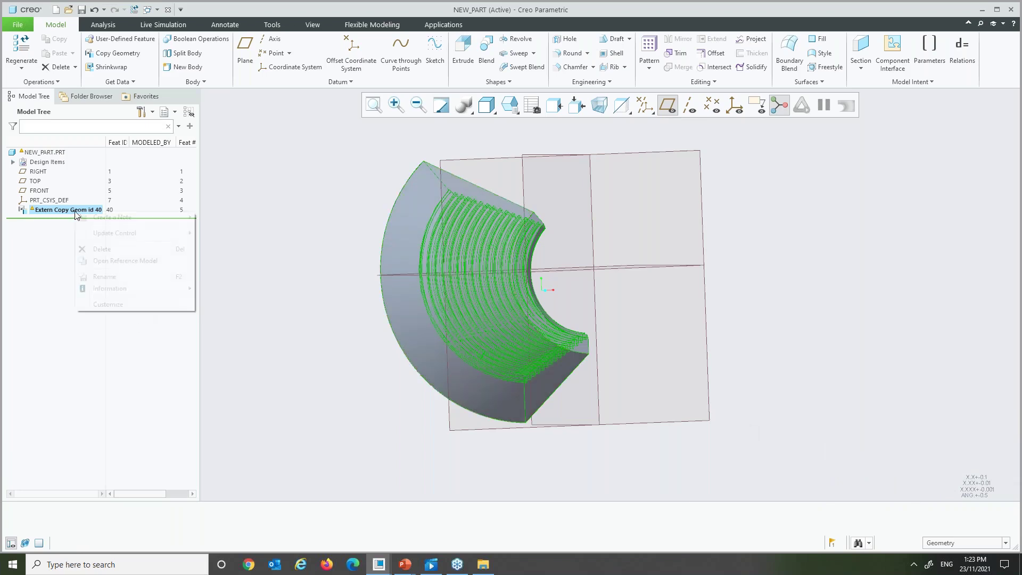
mouse_move(122, 293)
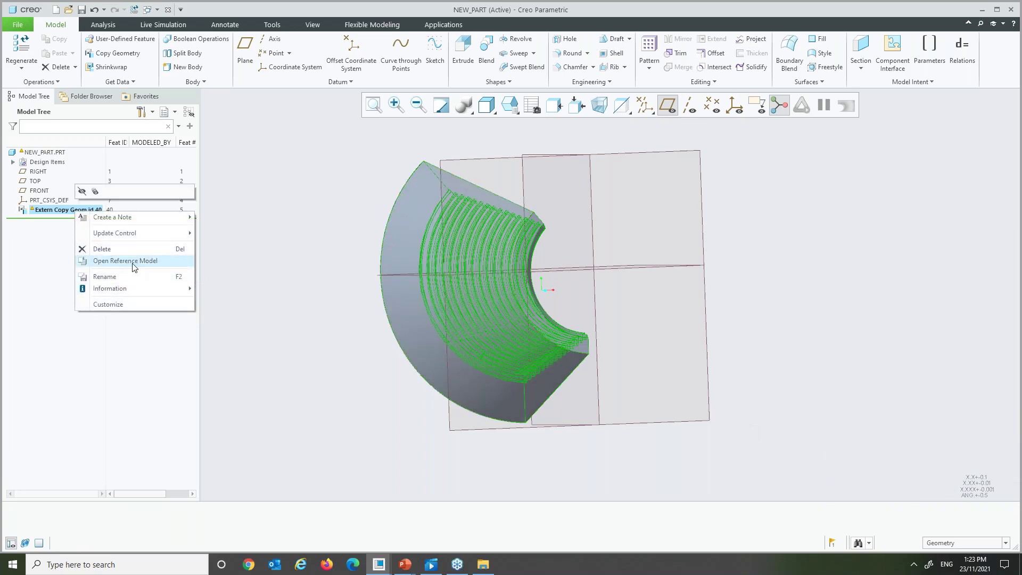
left_click(254, 234)
right_click(76, 211)
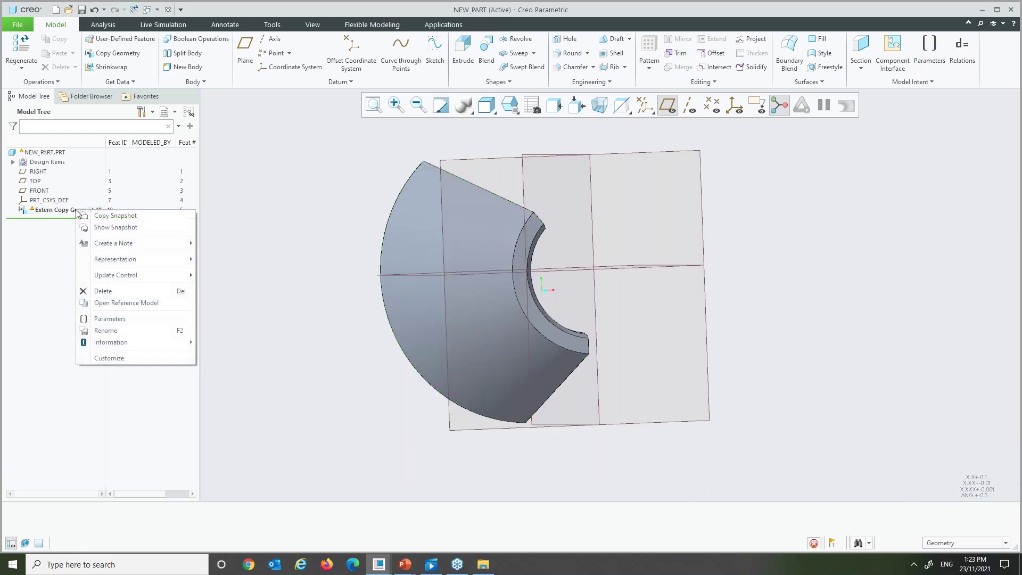
mouse_move(148, 281)
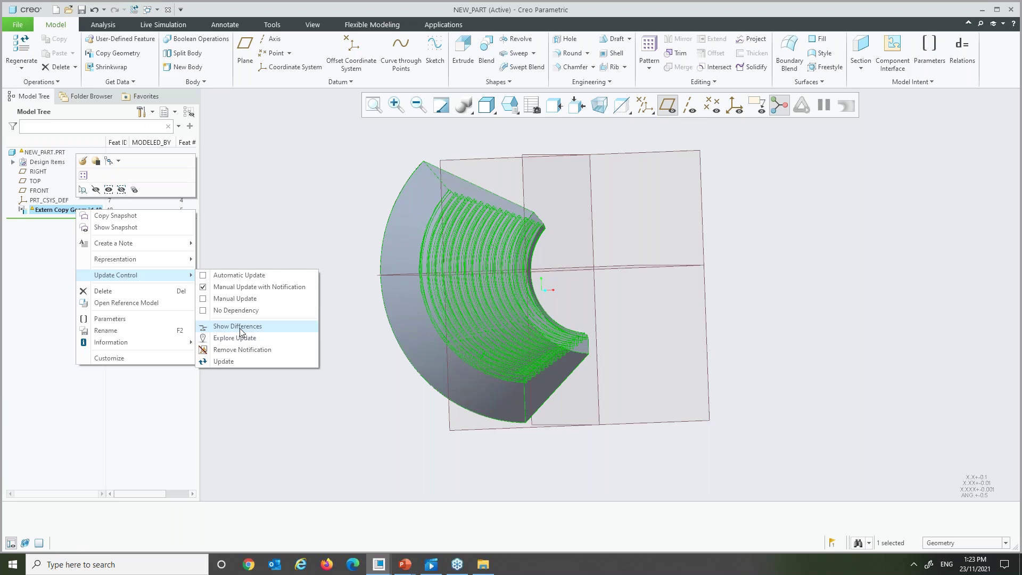
left_click(238, 327)
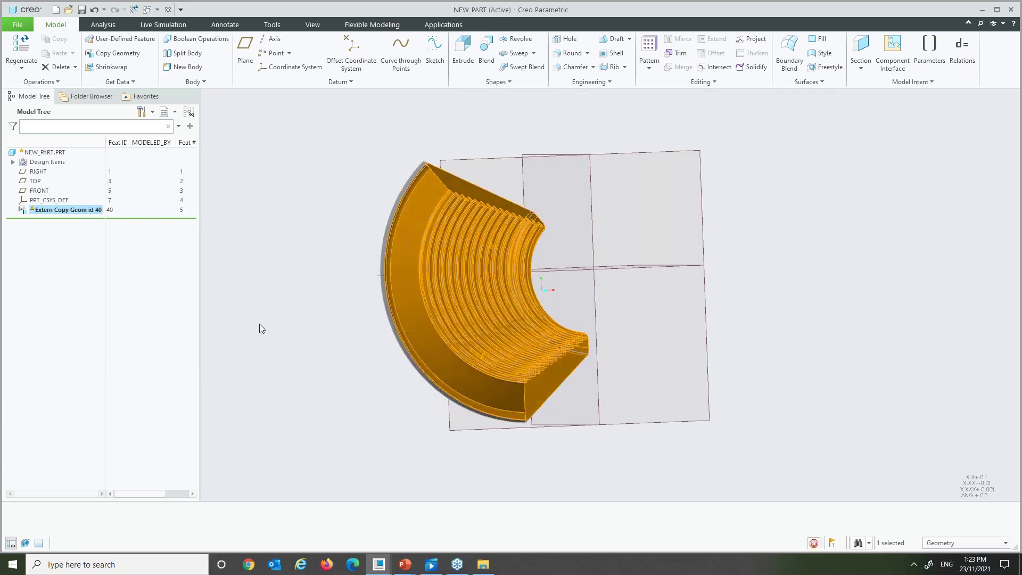
Step: Set the difference display colours to crimson for the outdated geometry and grey for the changed geometry
left_click(40, 68)
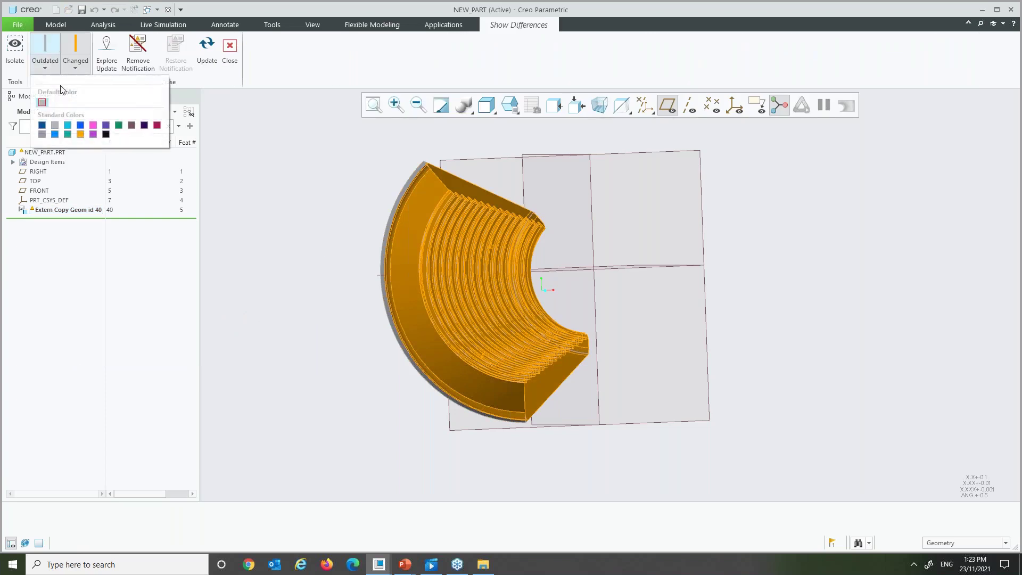
left_click(157, 125)
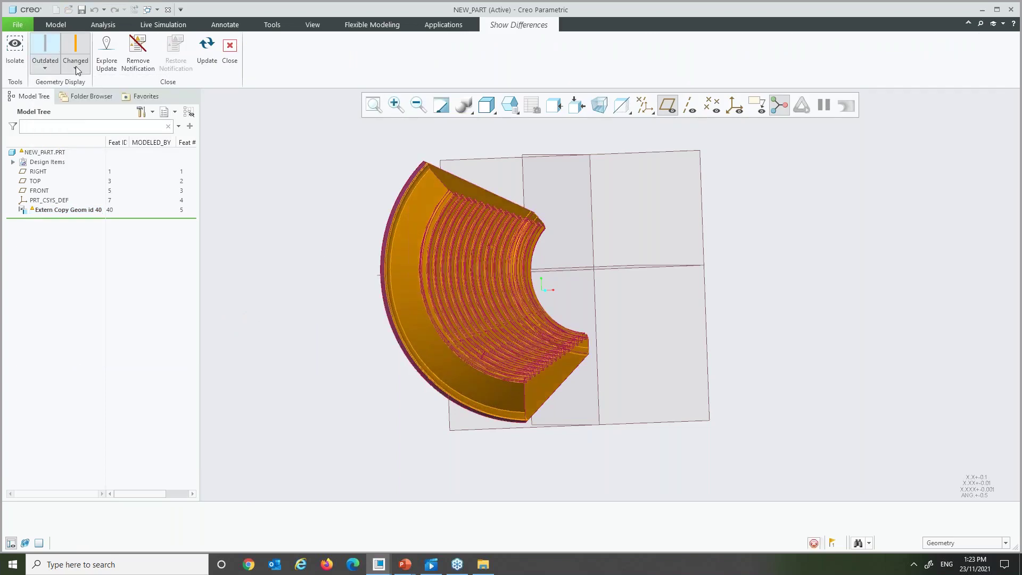
left_click(75, 67)
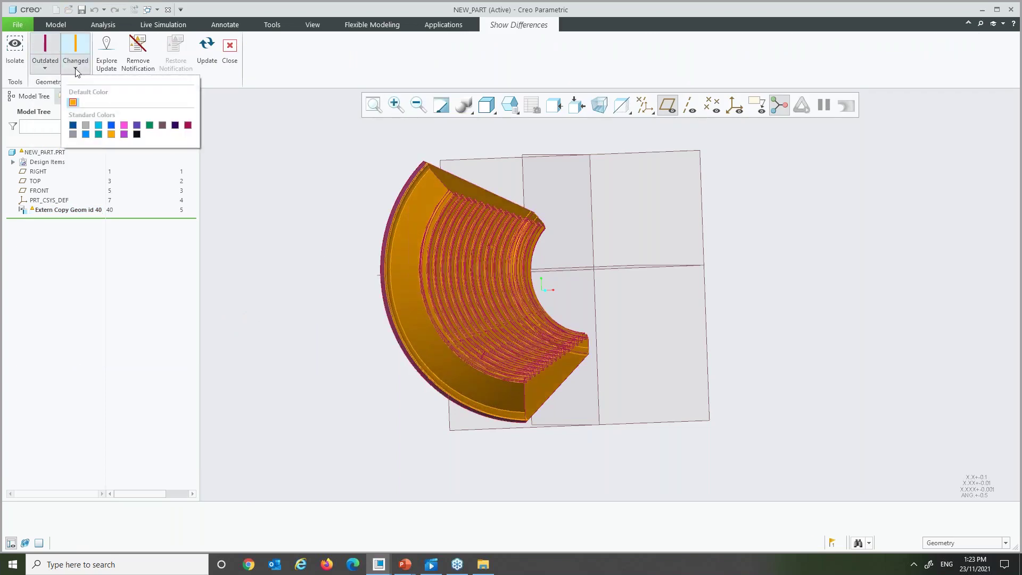
left_click(86, 125)
Step: Compare the differences, update the external copy geometry with the master's changes, and switch back to the 4_CLAMP_MASTER_FINAL.PRT window
middle_click_drag(407, 279, 360, 250)
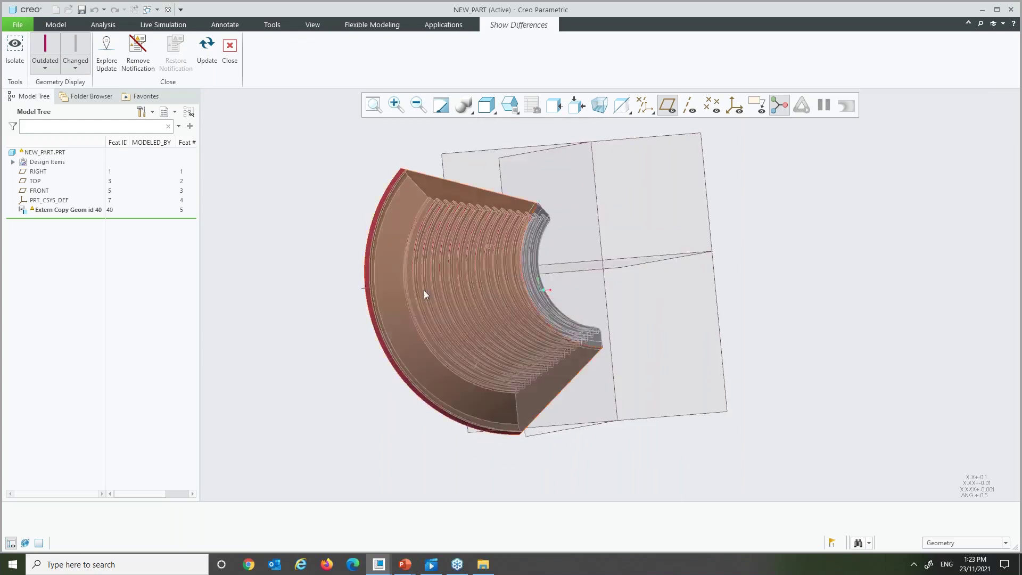
middle_click_drag(424, 292, 392, 194)
left_click(203, 55)
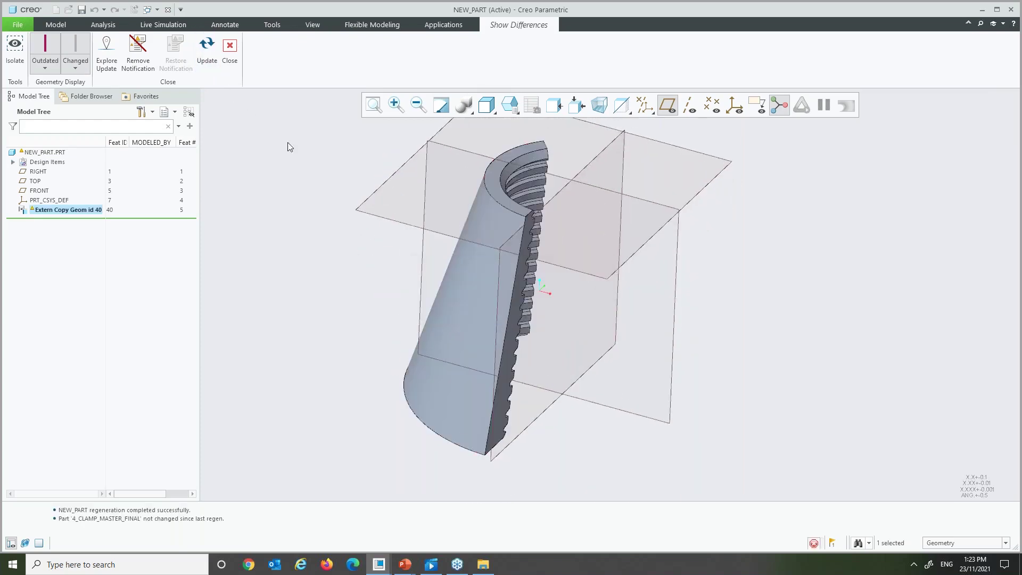
scroll(333, 401, "up", 2)
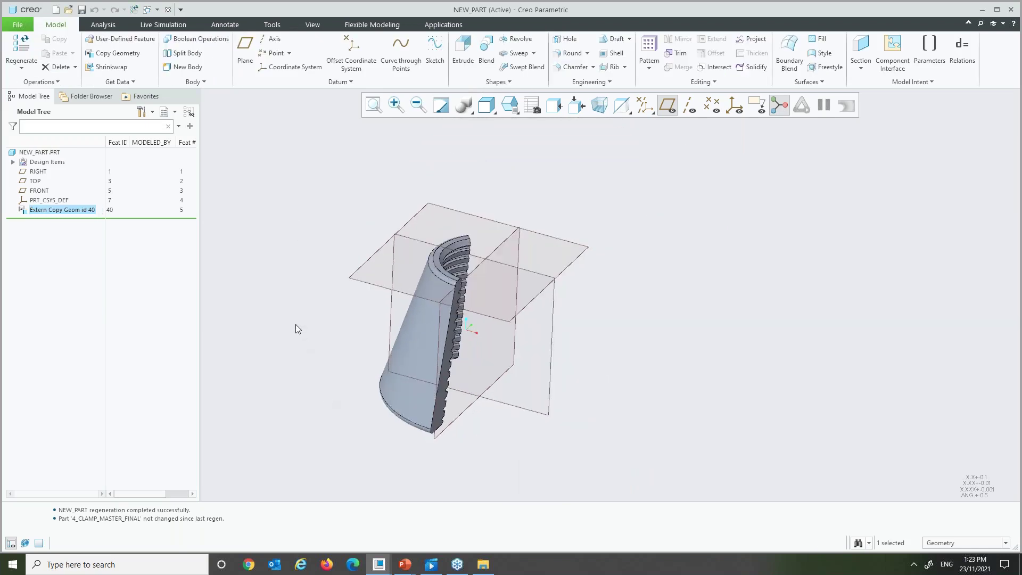
middle_click_drag(296, 325, 296, 324)
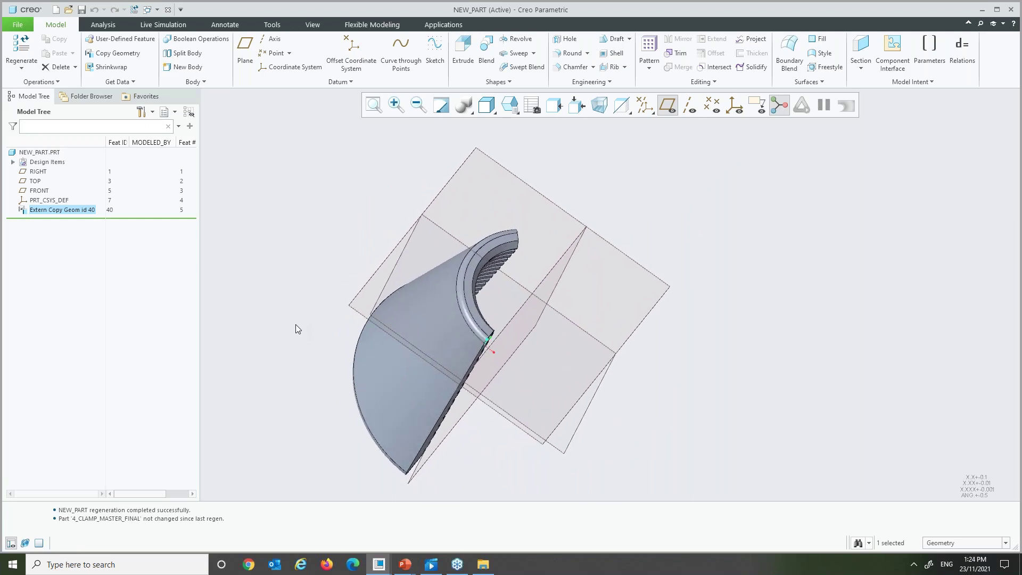
left_click(155, 11)
left_click(168, 46)
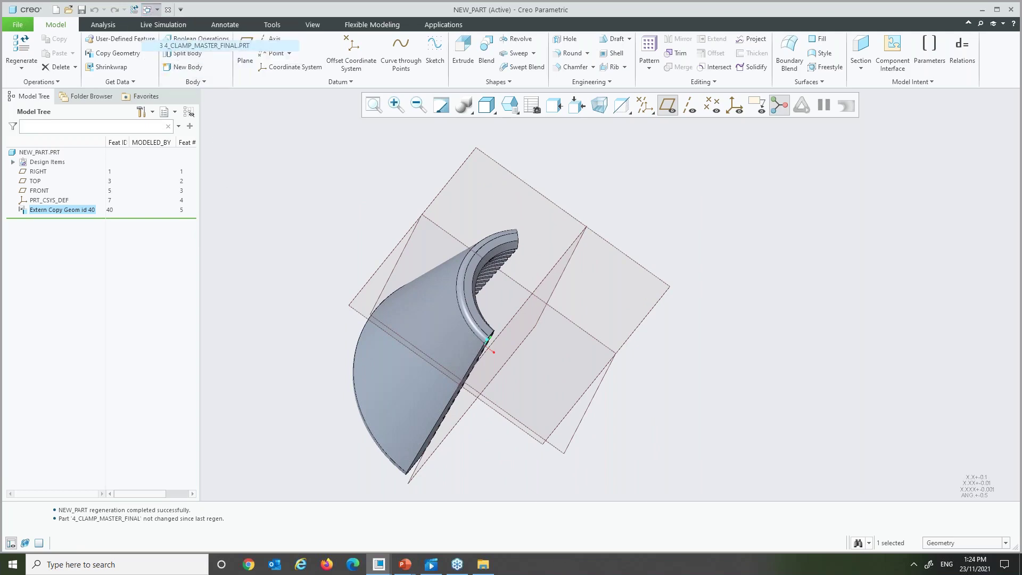